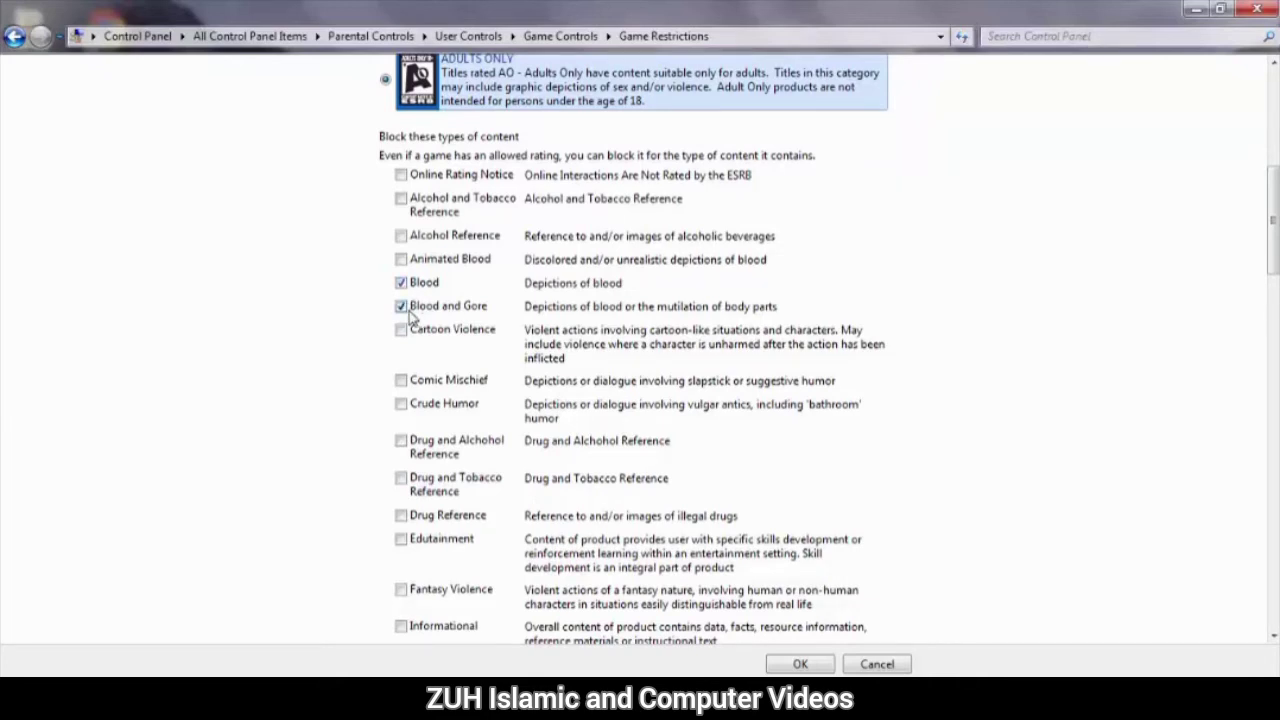
Block the Tobacco Reference, Use of Alcohol, Use of Alcohol and Tobacco, and Use of Tobacco content types and save the game restrictions.
{"action": "scroll", "coordinate": [557, 320], "scroll_direction": "down", "scroll_amount": 10}
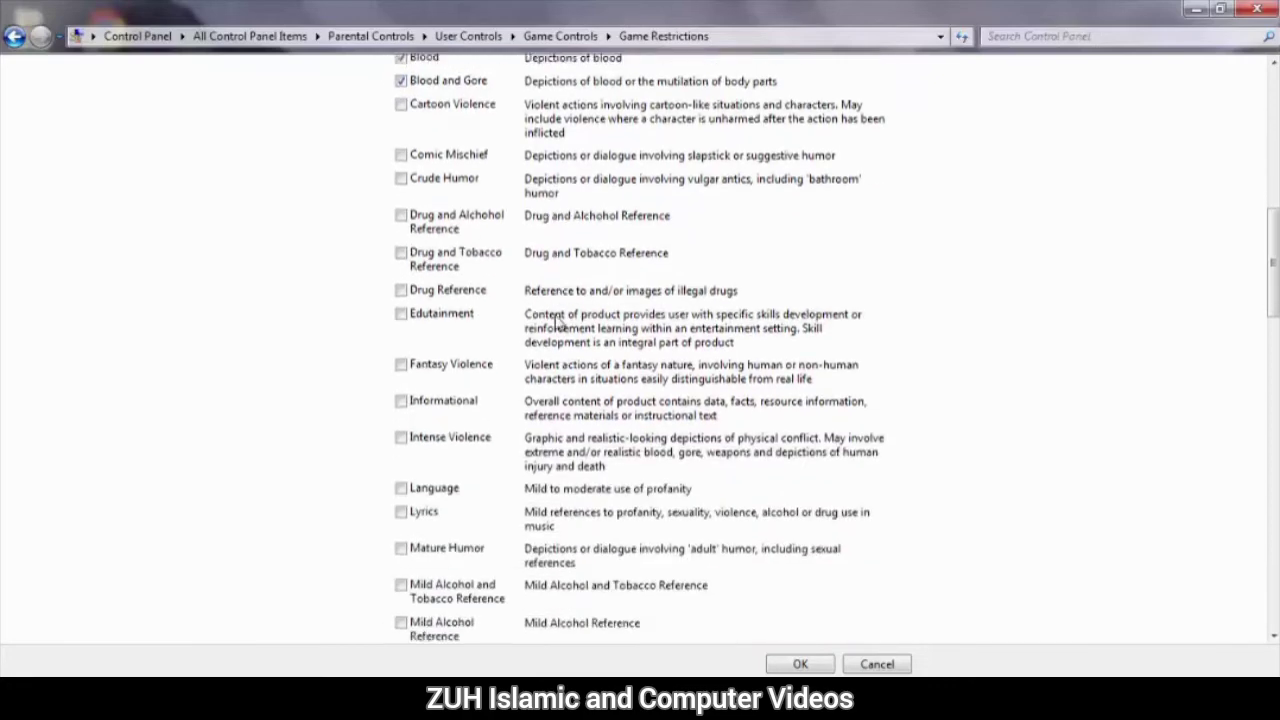
{"action": "scroll", "coordinate": [557, 320], "scroll_direction": "down", "scroll_amount": 12}
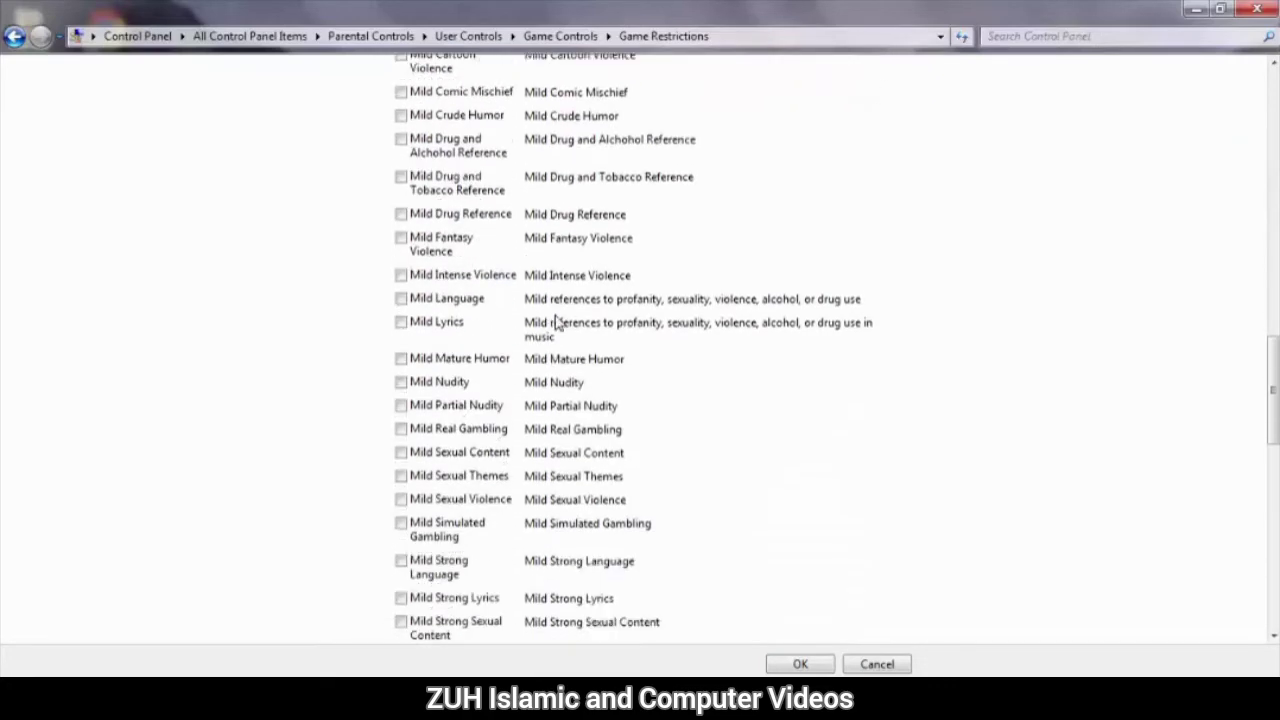
{"action": "scroll", "coordinate": [557, 320], "scroll_direction": "down", "scroll_amount": 5}
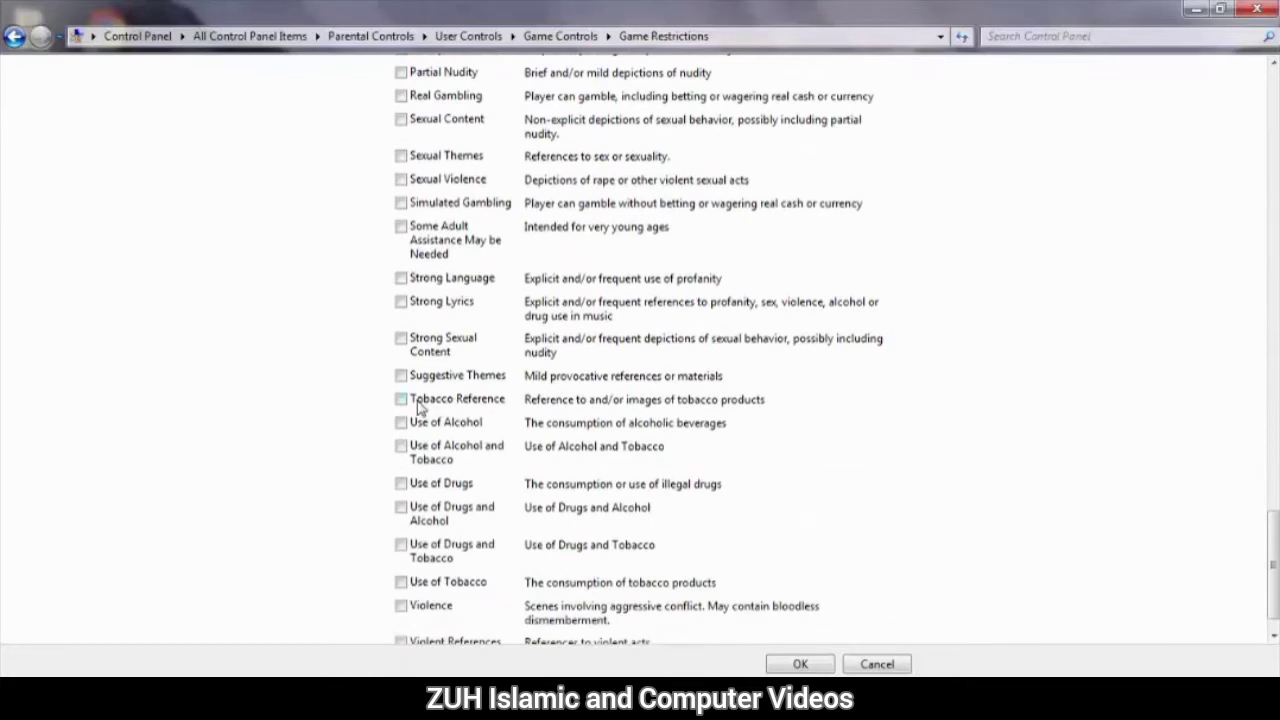
{"action": "left_click", "coordinate": [407, 400]}
{"action": "left_click", "coordinate": [799, 664]}
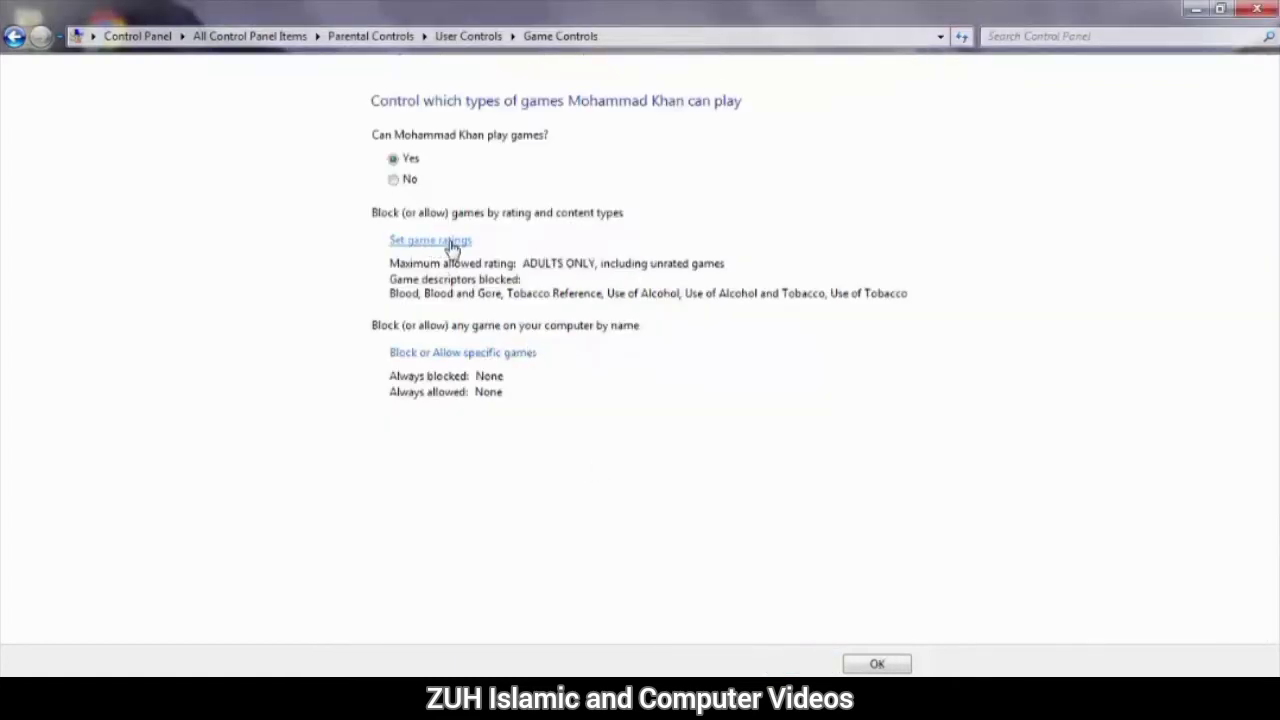
Open the specific-game overrides and check which games are installed in the Games folder, declining online update checks.
{"action": "left_click", "coordinate": [448, 360]}
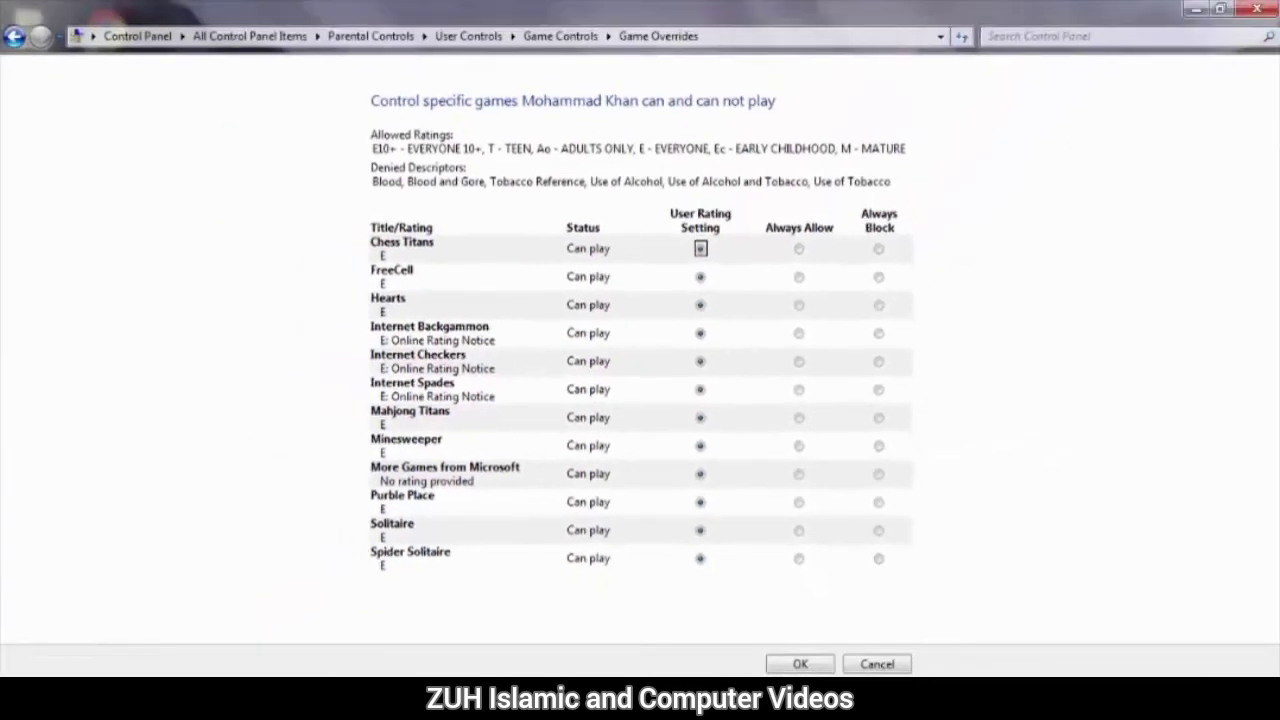
{"action": "key", "text": "super"}
{"action": "left_click", "coordinate": [291, 423]}
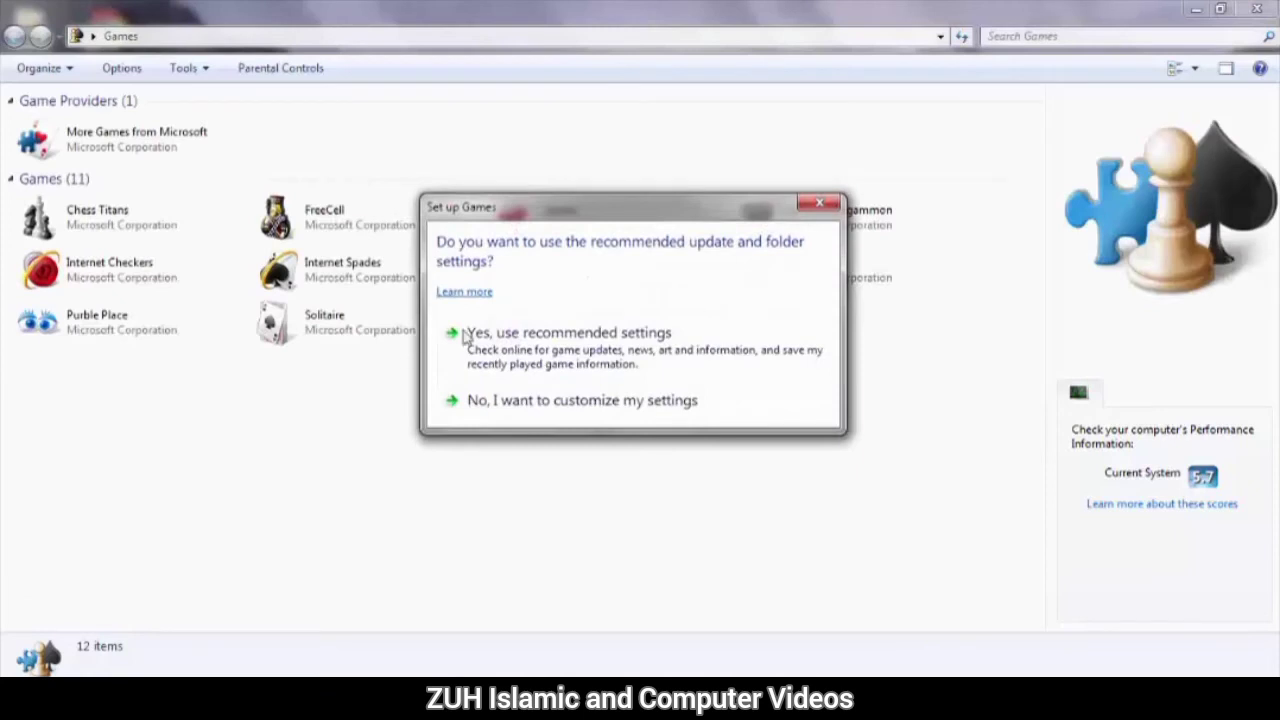
{"action": "left_click", "coordinate": [816, 205]}
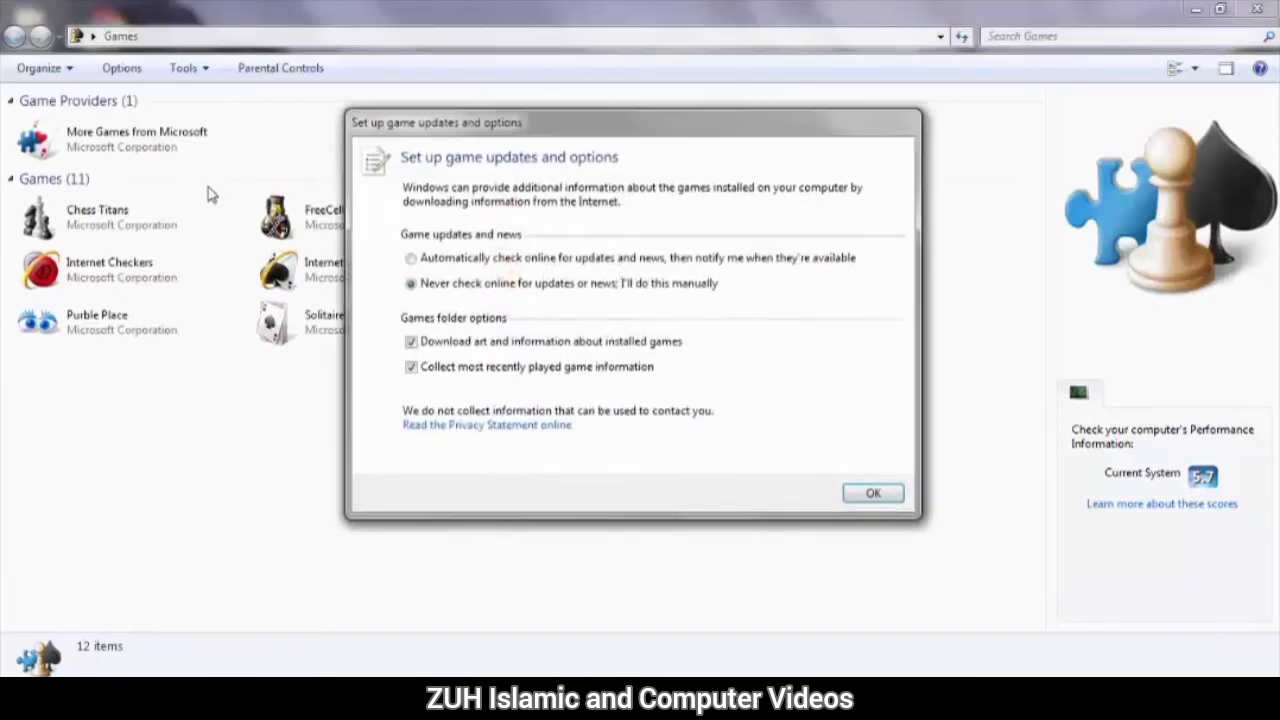
{"action": "left_click", "coordinate": [868, 493]}
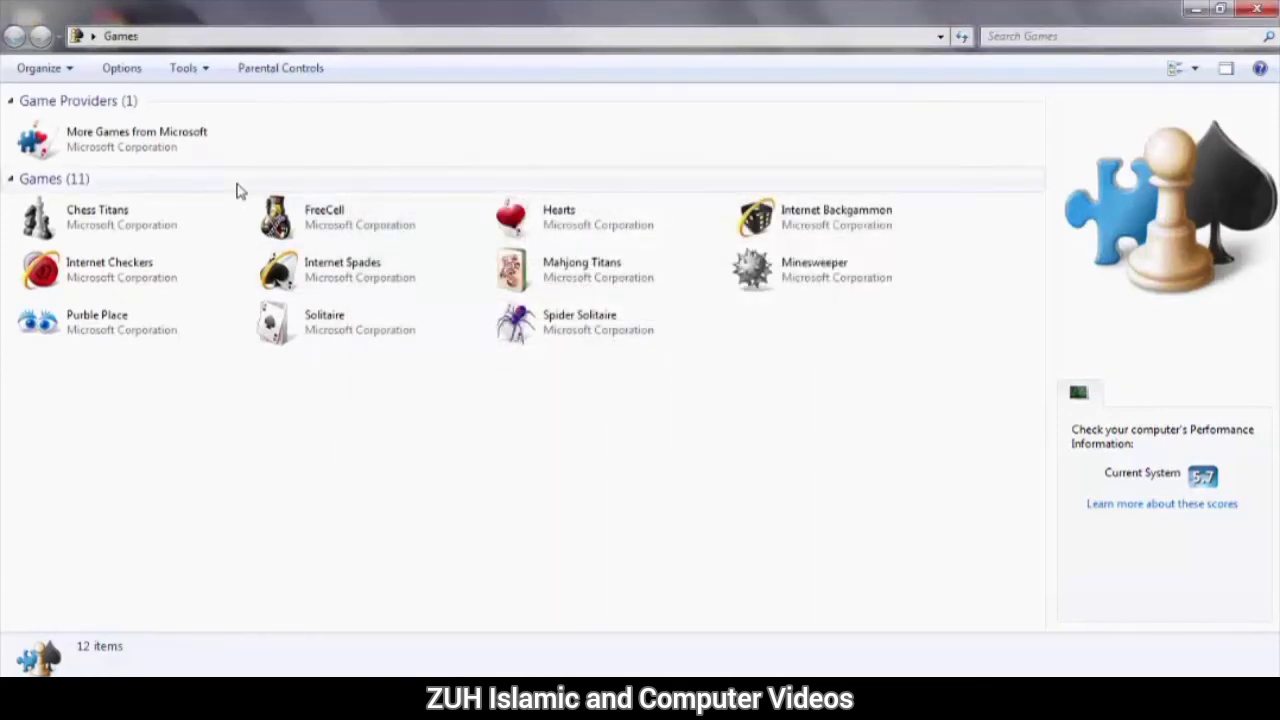
{"action": "left_click", "coordinate": [1257, 9]}
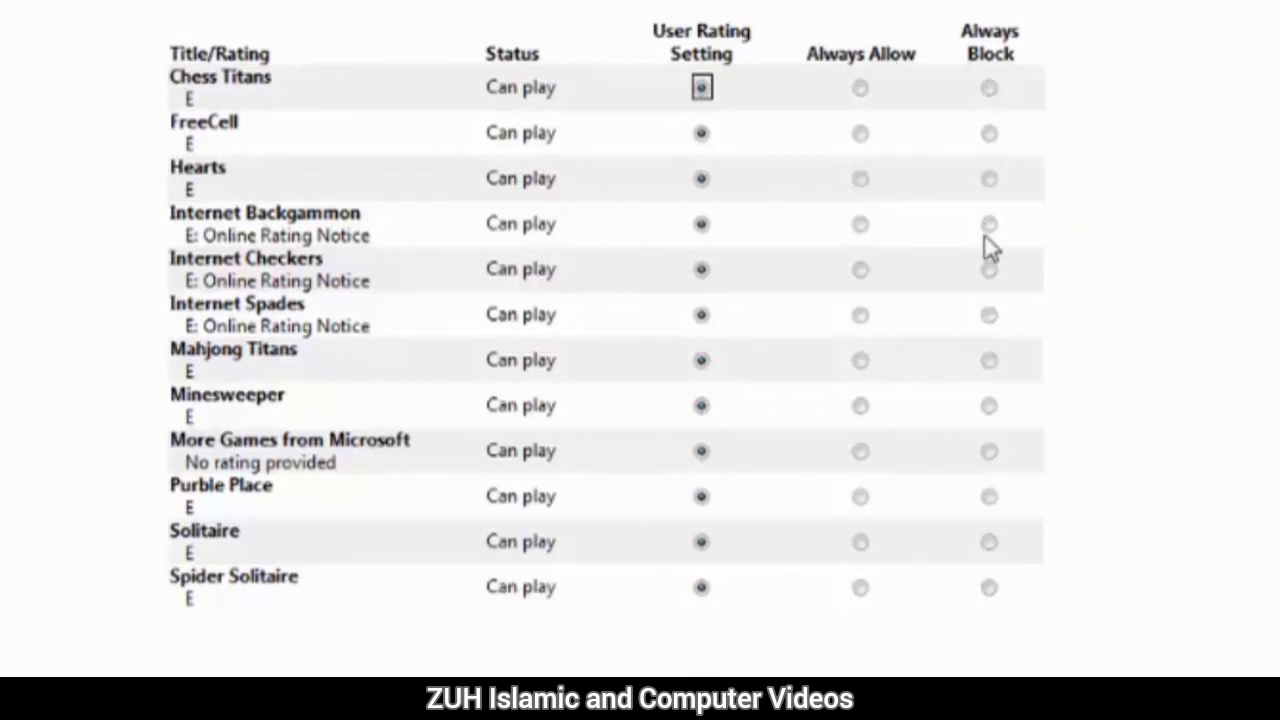
Set Chess Titans, FreeCell and Hearts to Always Allow for the restricted account.
{"action": "left_click", "coordinate": [861, 89]}
{"action": "left_click", "coordinate": [860, 133]}
{"action": "left_click", "coordinate": [860, 178]}
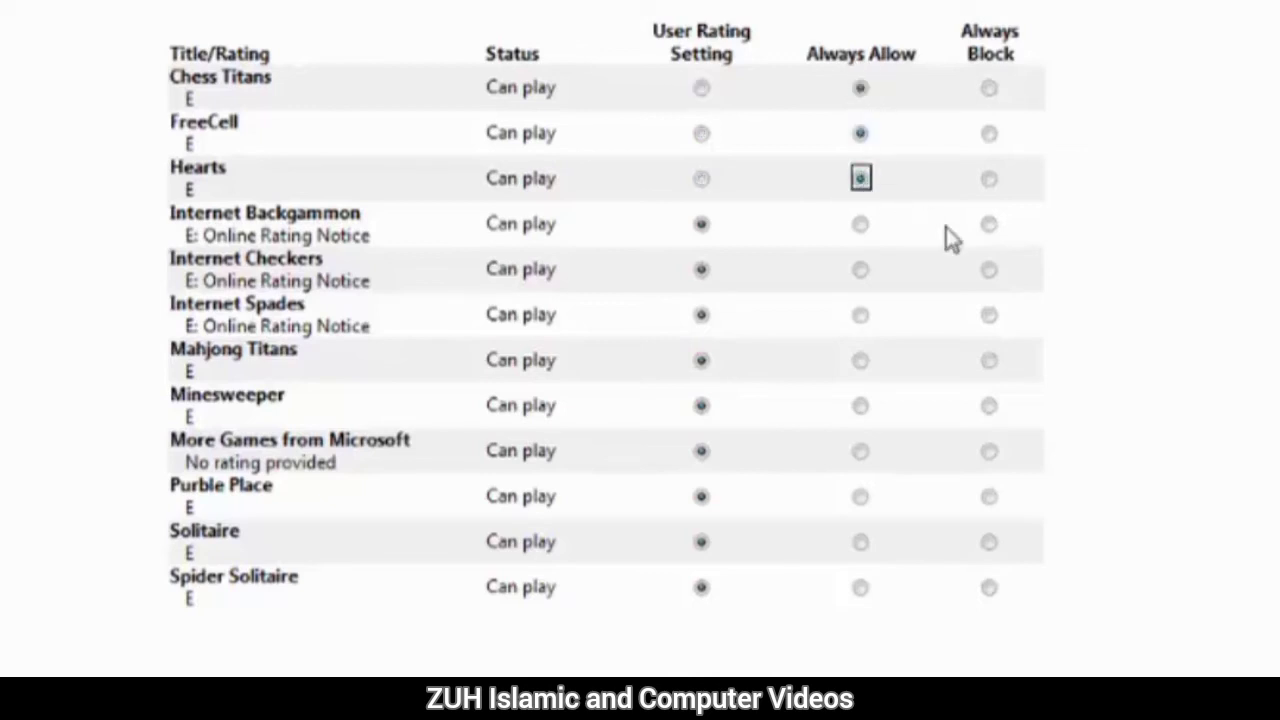
Set Internet Backgammon, Internet Checkers, Internet Spades, Mahjong Titans, Minesweeper and More Games from Microsoft to Always Block.
{"action": "left_click", "coordinate": [988, 224]}
{"action": "left_click", "coordinate": [988, 270]}
{"action": "left_click", "coordinate": [988, 315]}
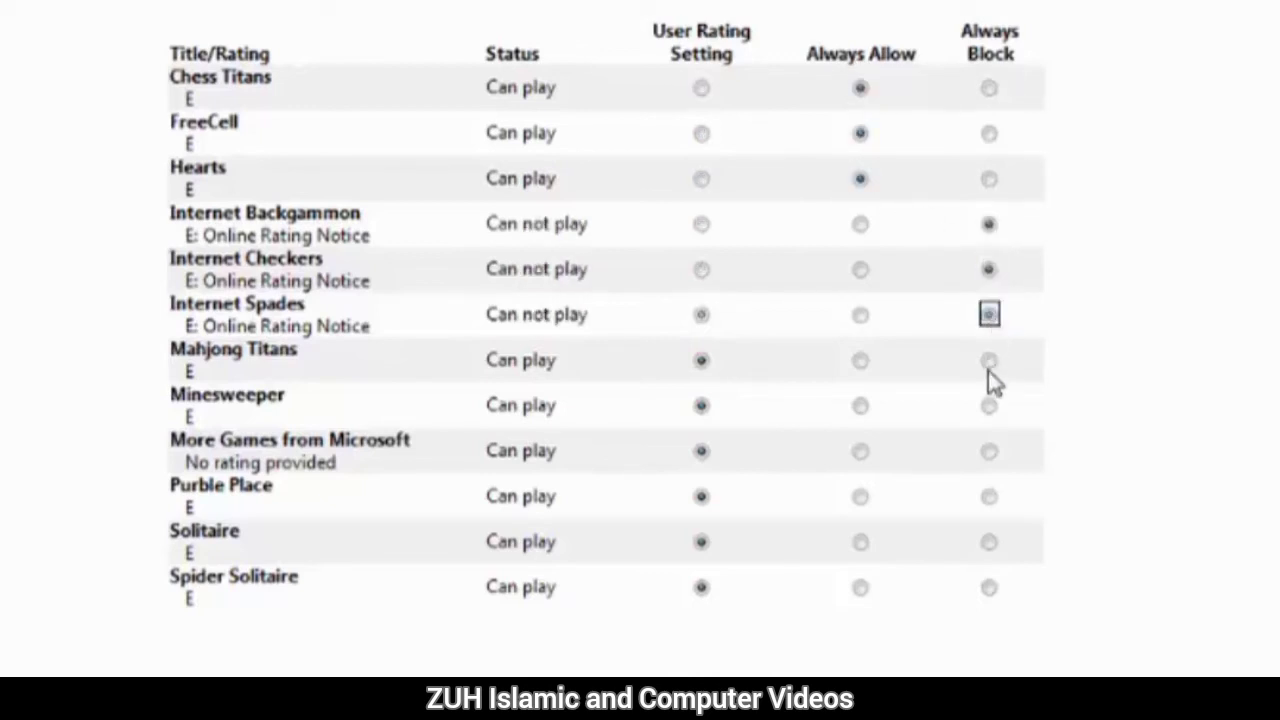
{"action": "left_click", "coordinate": [988, 360]}
{"action": "left_click", "coordinate": [988, 405]}
{"action": "left_click", "coordinate": [988, 450]}
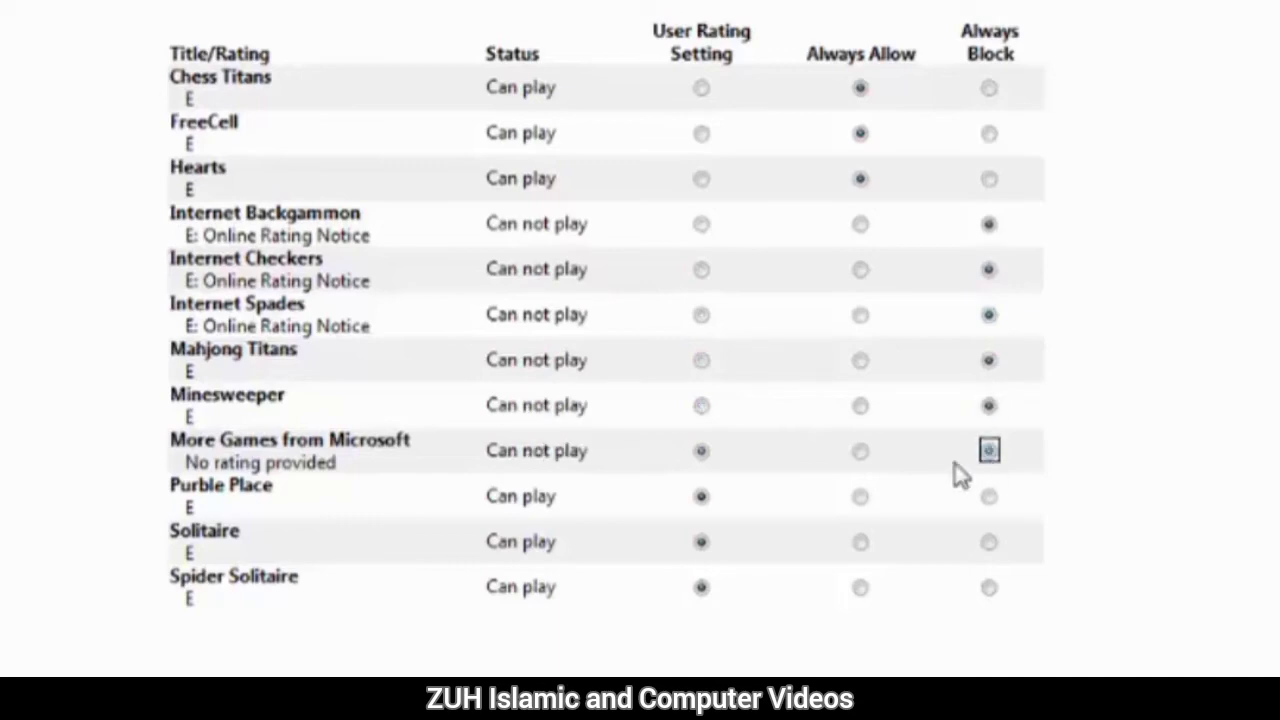
Always allow Purble Place and Solitaire, always block Spider Solitaire, and save the game controls.
{"action": "left_click", "coordinate": [860, 496]}
{"action": "left_click", "coordinate": [860, 541]}
{"action": "left_click", "coordinate": [980, 585]}
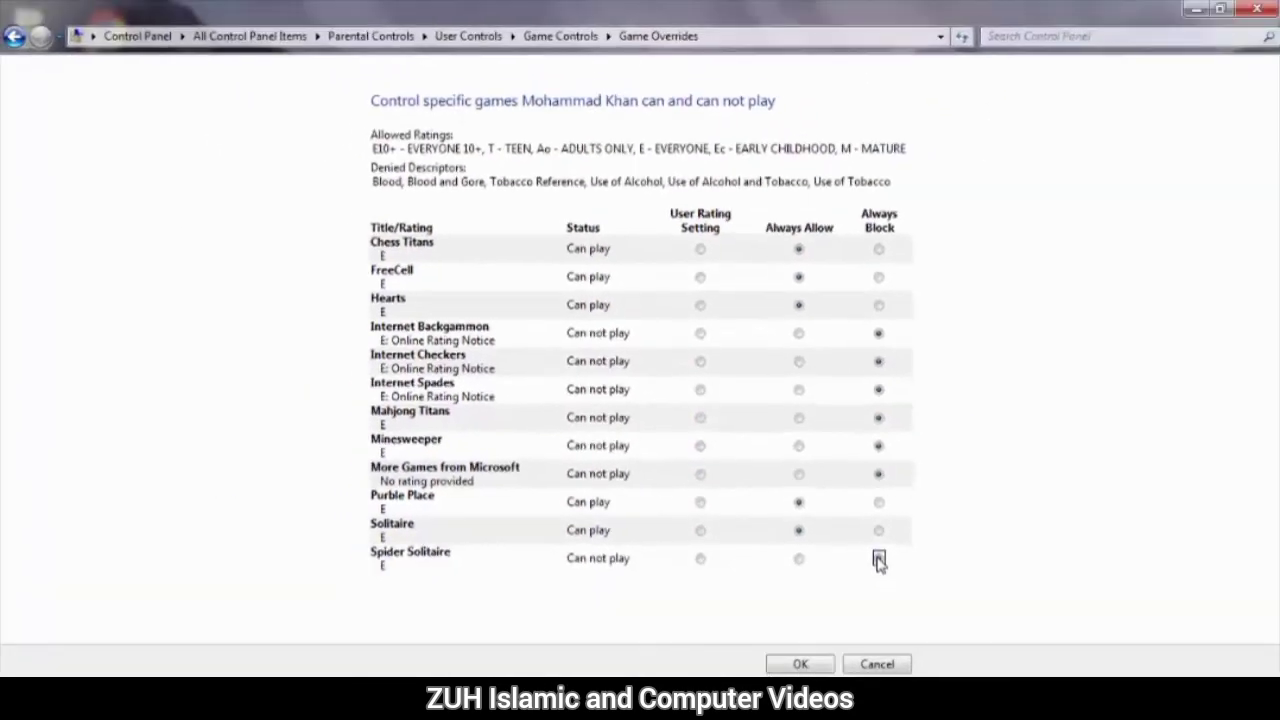
{"action": "left_click", "coordinate": [803, 667]}
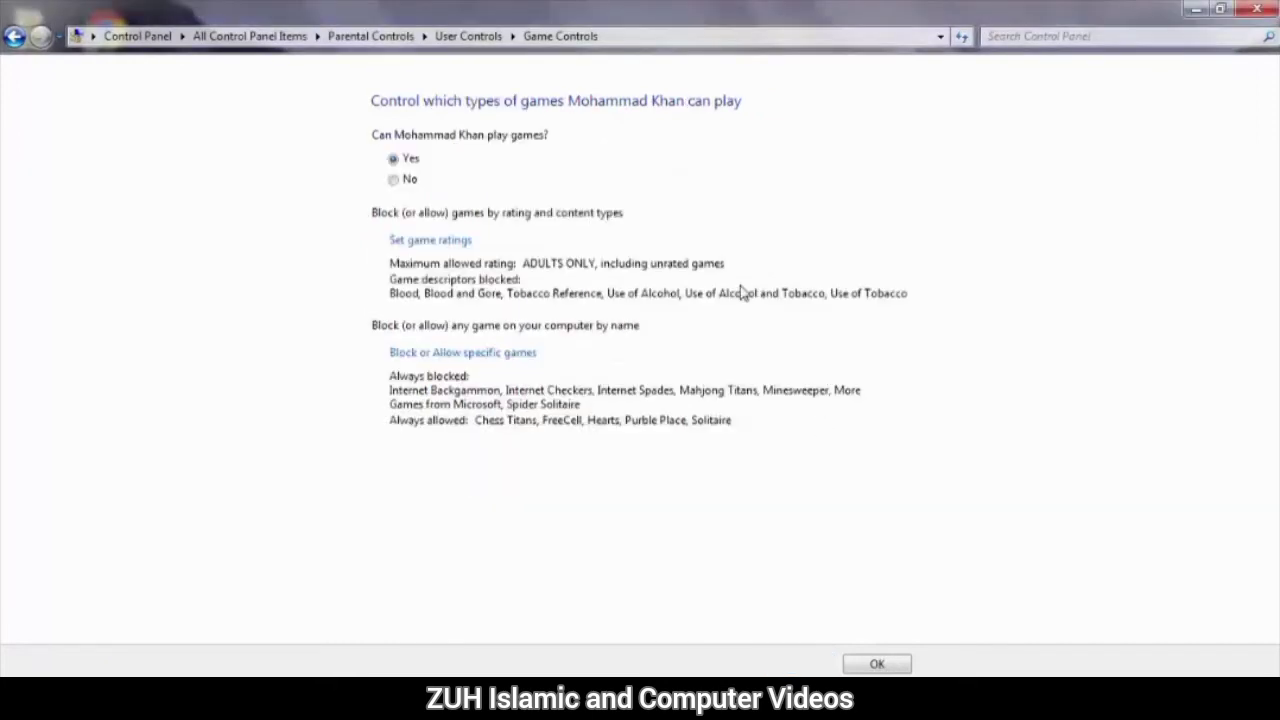
{"action": "left_click", "coordinate": [886, 670]}
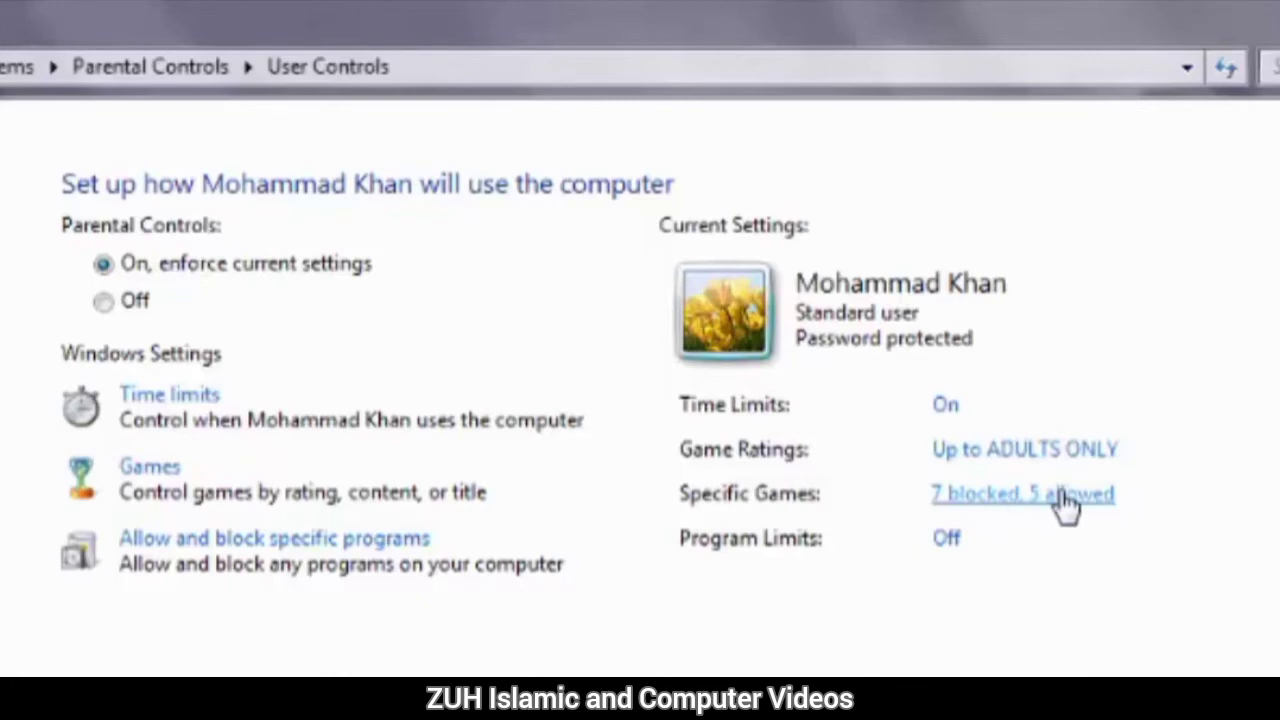
Restrict the account to allowed programs only, permit POWERPNT.EXE and ONENOTE.EXE, and save the parental controls.
{"action": "left_click", "coordinate": [248, 554]}
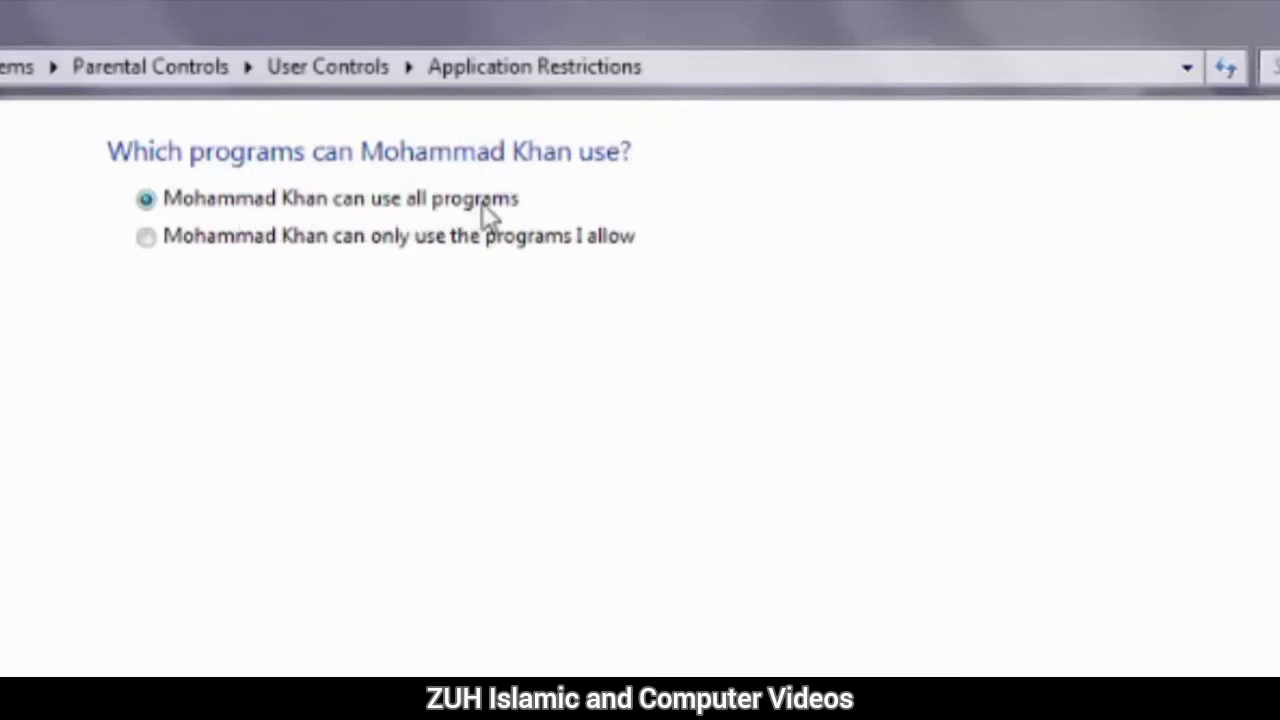
{"action": "left_click", "coordinate": [385, 240]}
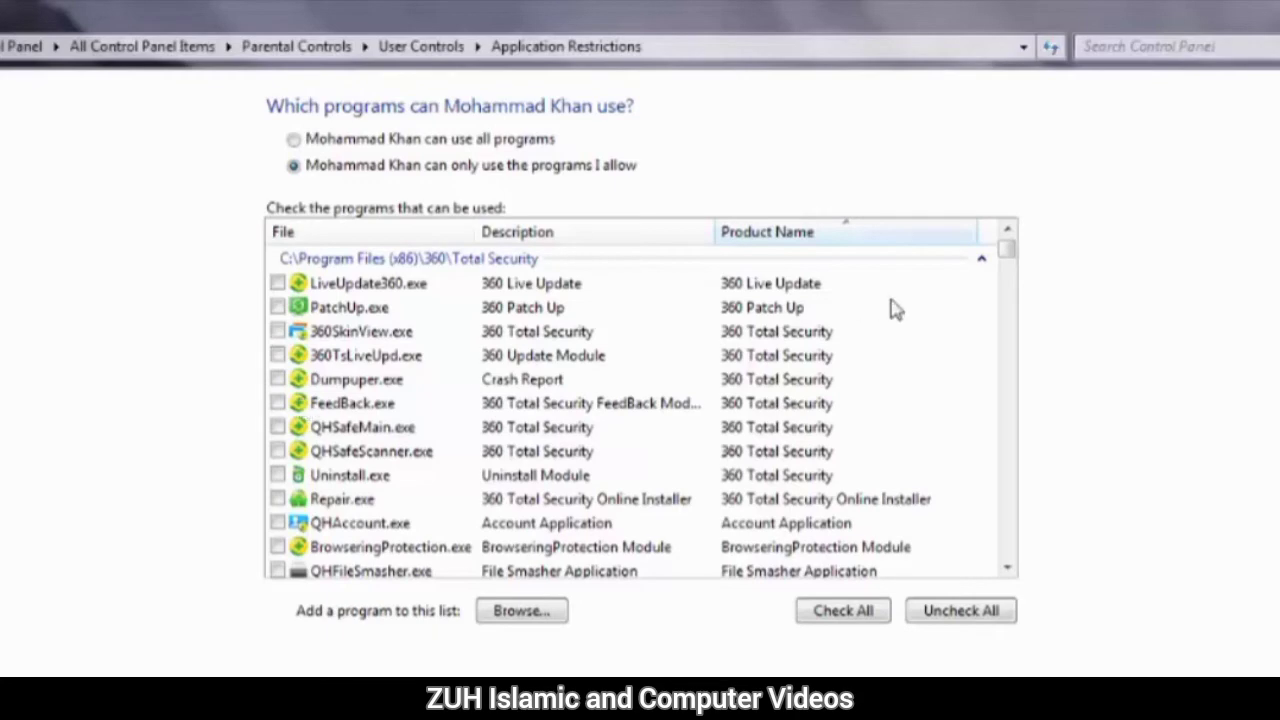
{"action": "left_click_drag", "start_coordinate": [1004, 255], "coordinate": [1006, 411]}
{"action": "left_click", "coordinate": [277, 284]}
{"action": "left_click", "coordinate": [277, 280]}
{"action": "left_click", "coordinate": [277, 510]}
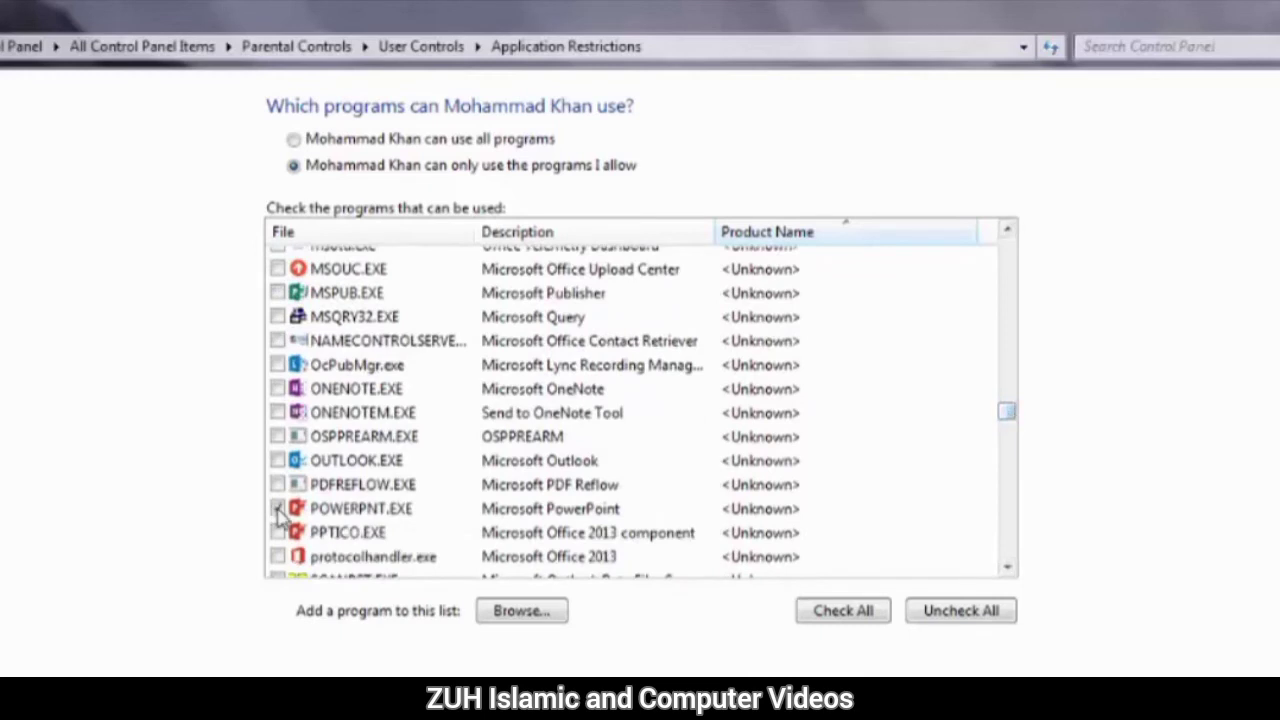
{"action": "left_click", "coordinate": [277, 389]}
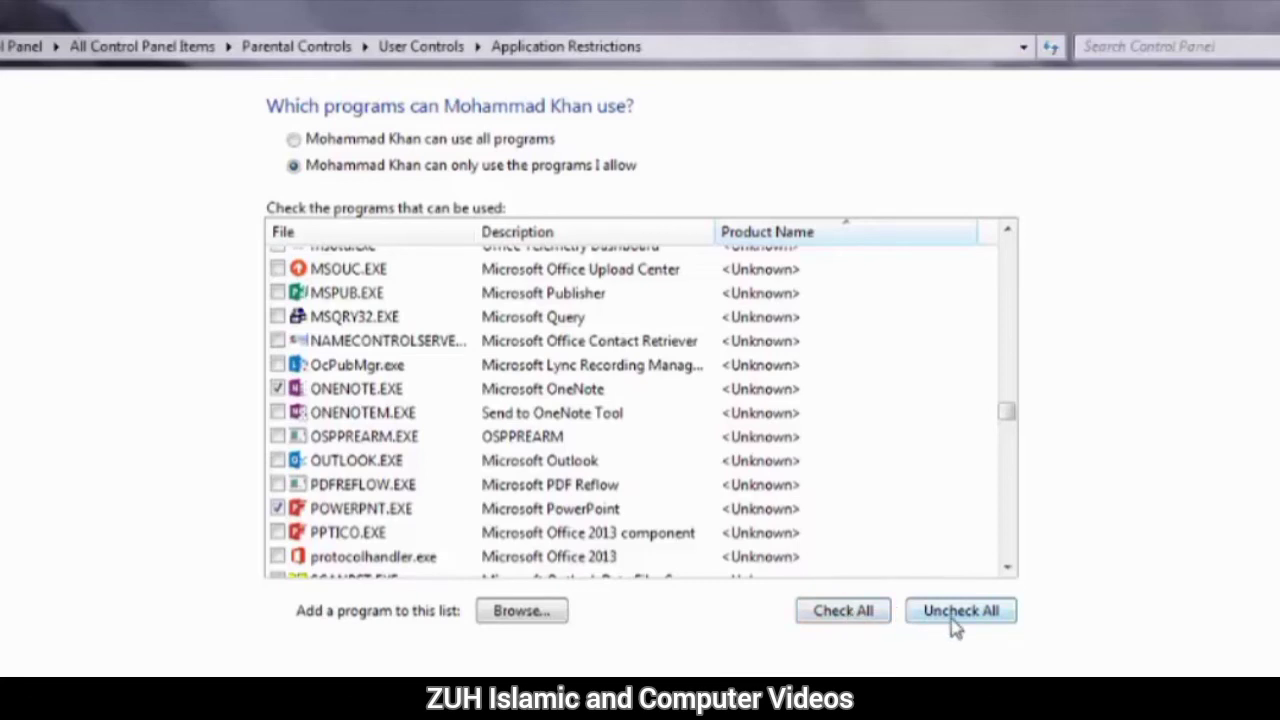
{"action": "left_click", "coordinate": [822, 665]}
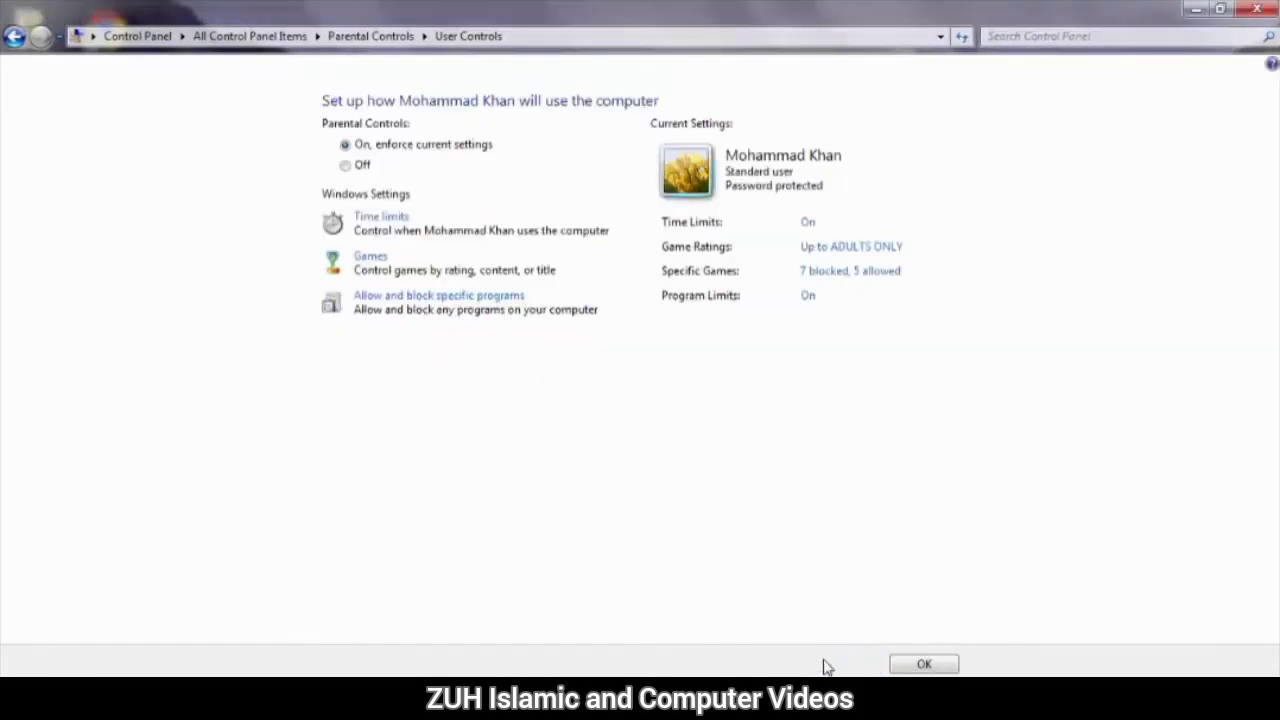
{"action": "left_click", "coordinate": [920, 665]}
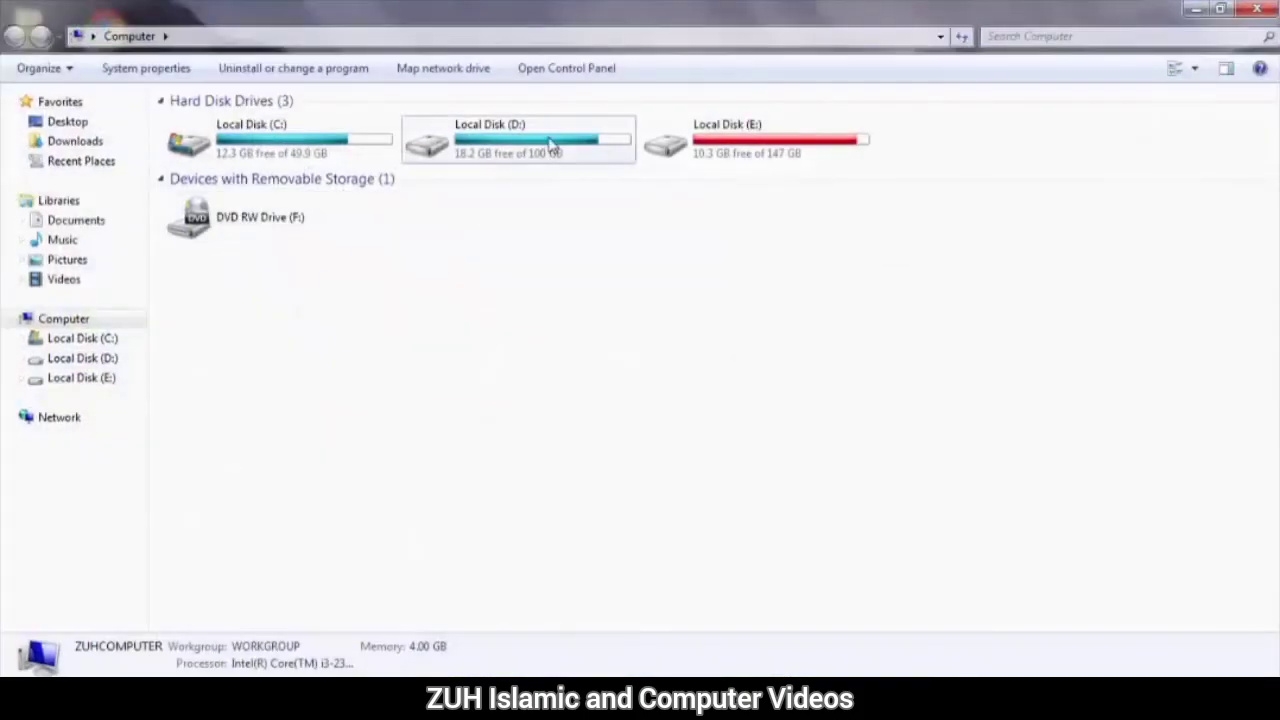
{"action": "left_click", "coordinate": [548, 145]}
{"action": "left_click", "coordinate": [700, 138]}
{"action": "left_click", "coordinate": [500, 138]}
{"action": "left_click", "coordinate": [340, 128]}
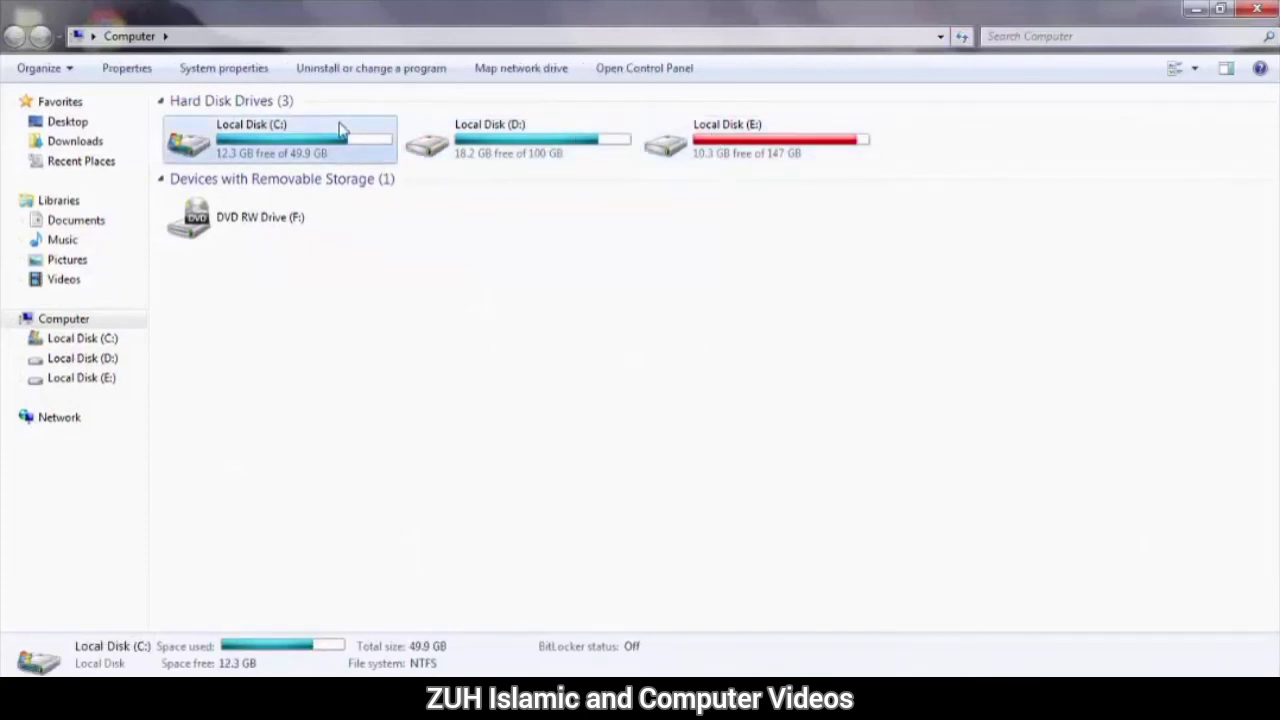
Open the security permissions of Local Disk (D:) for editing.
{"action": "left_click", "coordinate": [532, 151]}
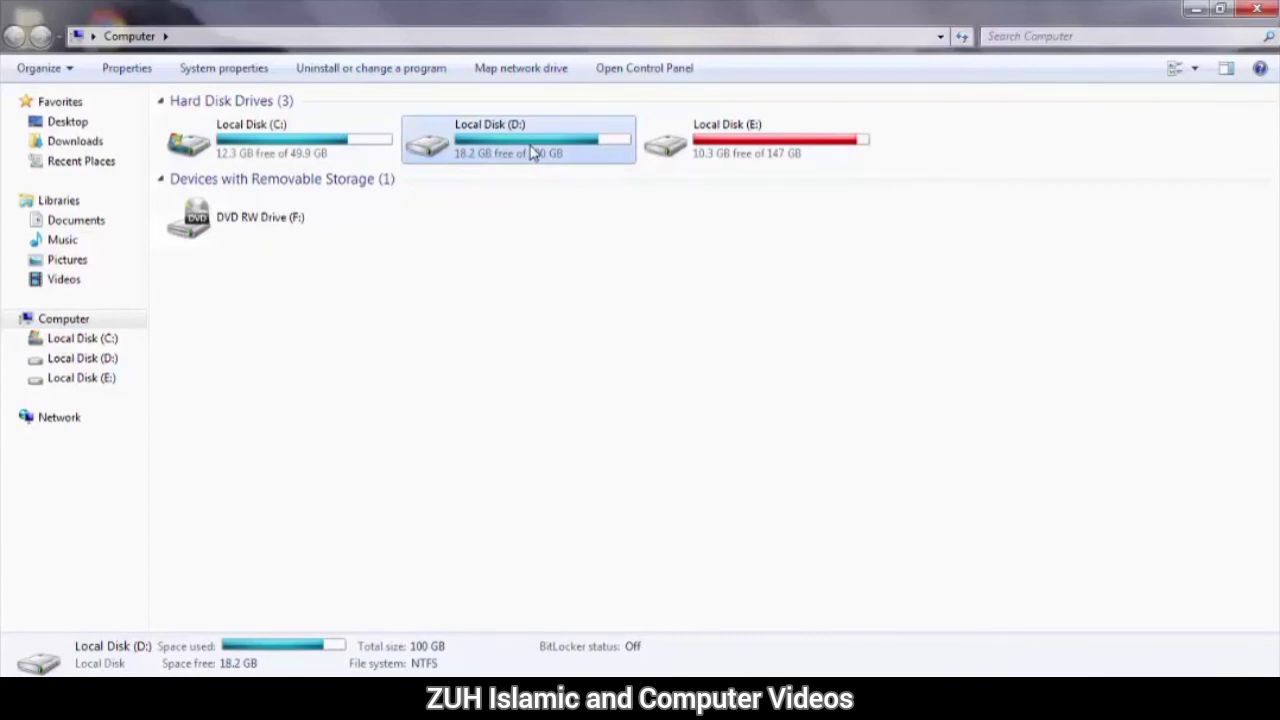
{"action": "right_click", "coordinate": [532, 151]}
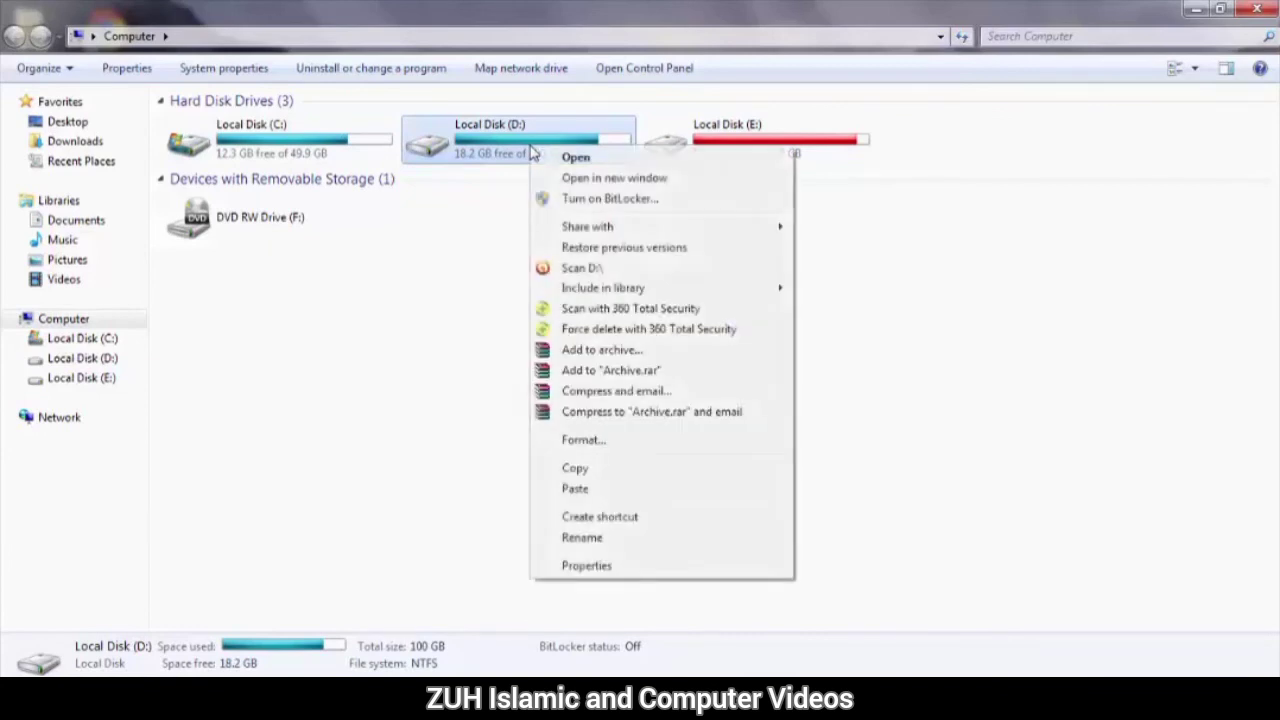
{"action": "left_click", "coordinate": [586, 566]}
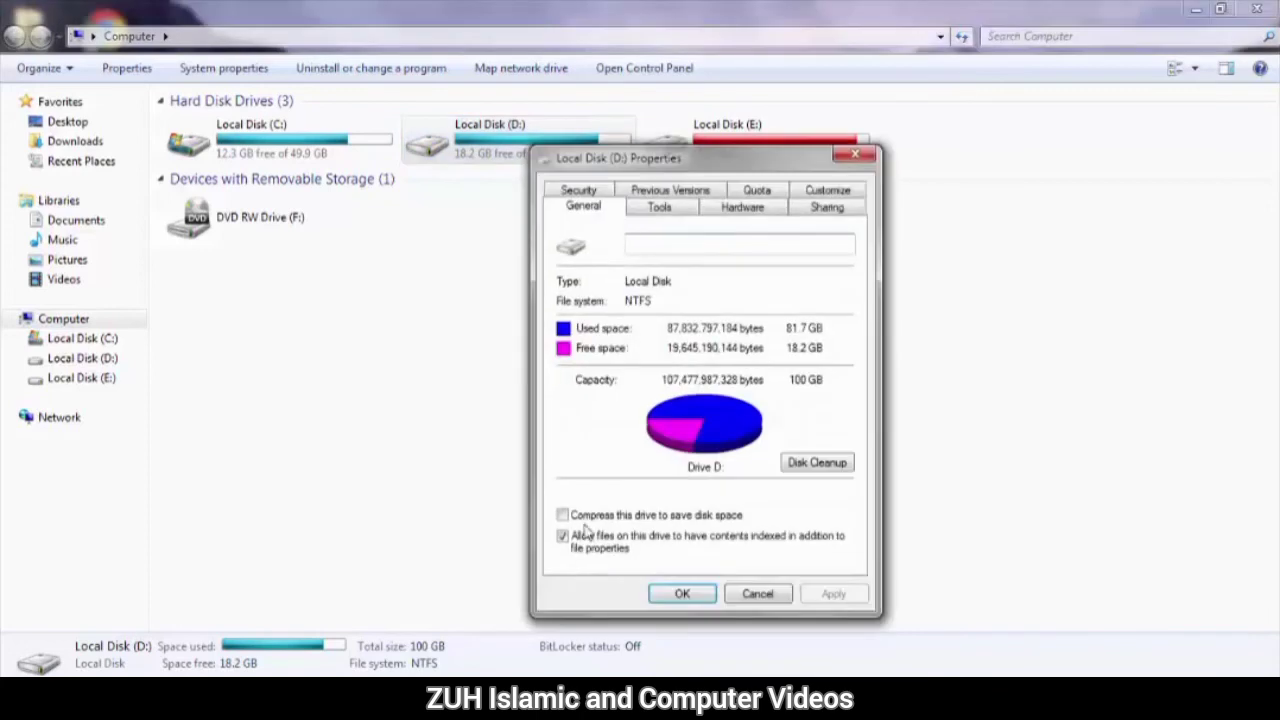
{"action": "left_click", "coordinate": [588, 192]}
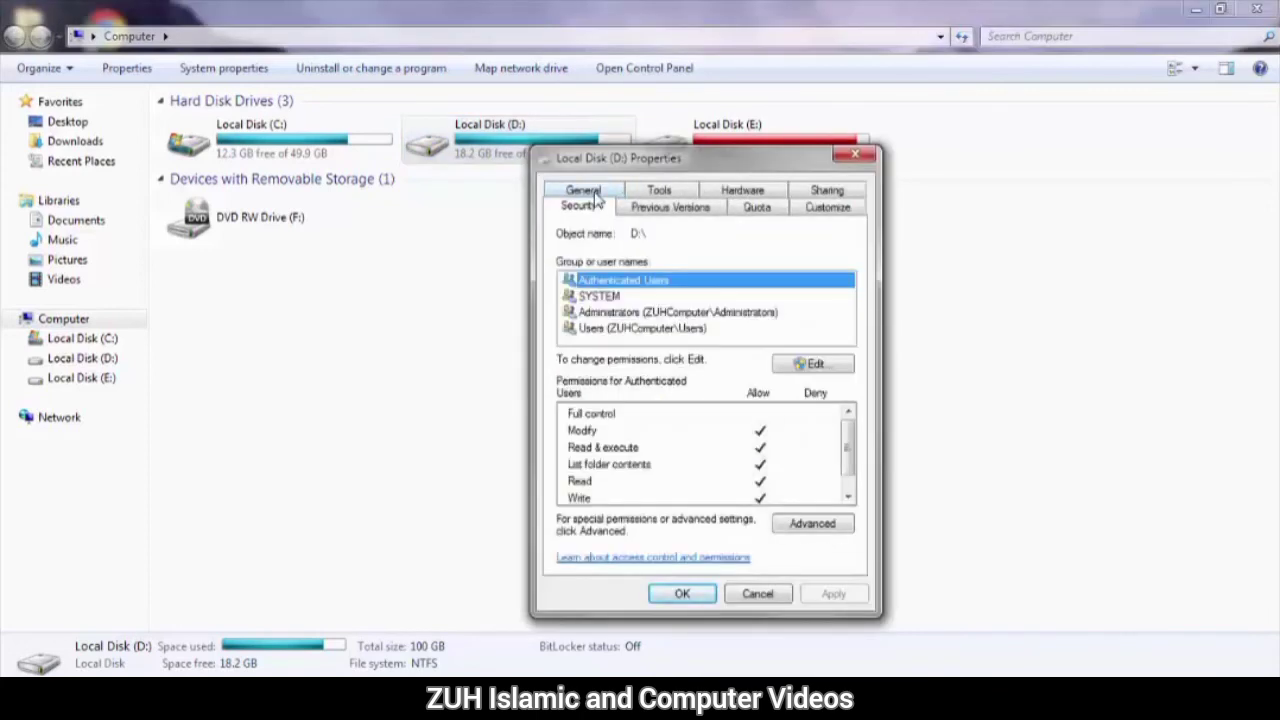
{"action": "left_click", "coordinate": [813, 364]}
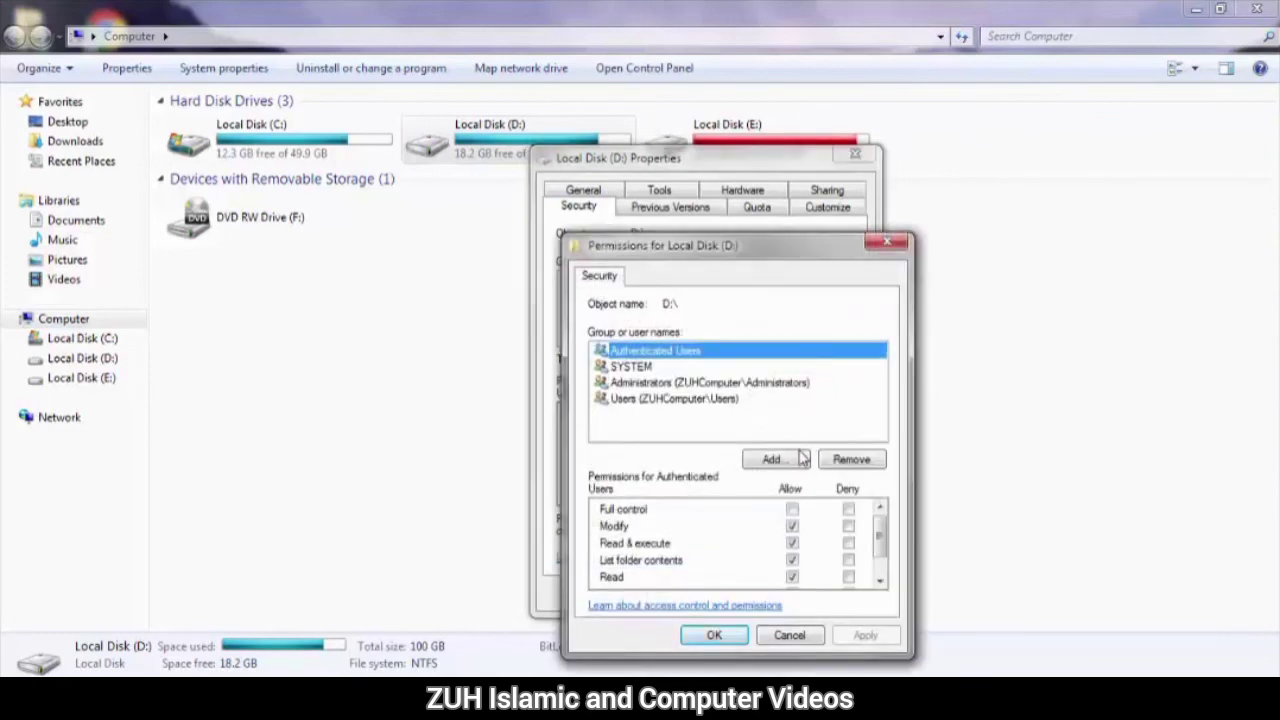
Find the restricted standard user's account on this computer and add it to the drive's permission list.
{"action": "left_click", "coordinate": [797, 462]}
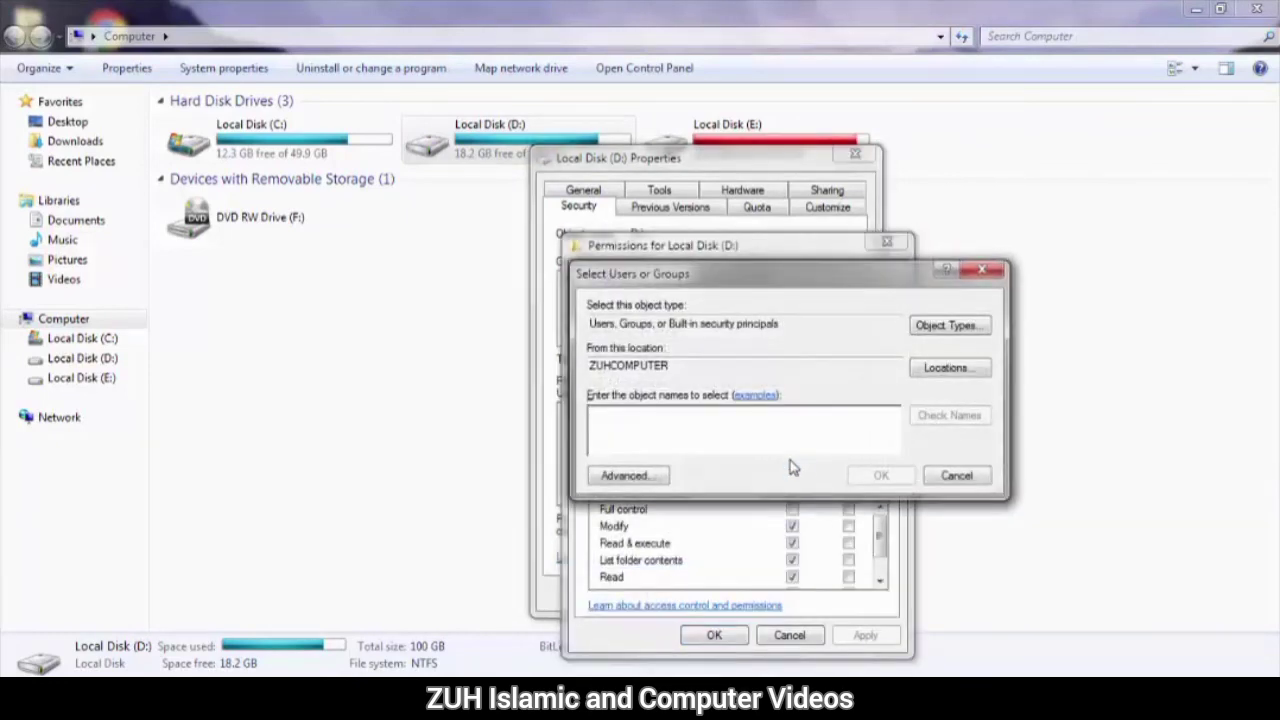
{"action": "left_click", "coordinate": [628, 476]}
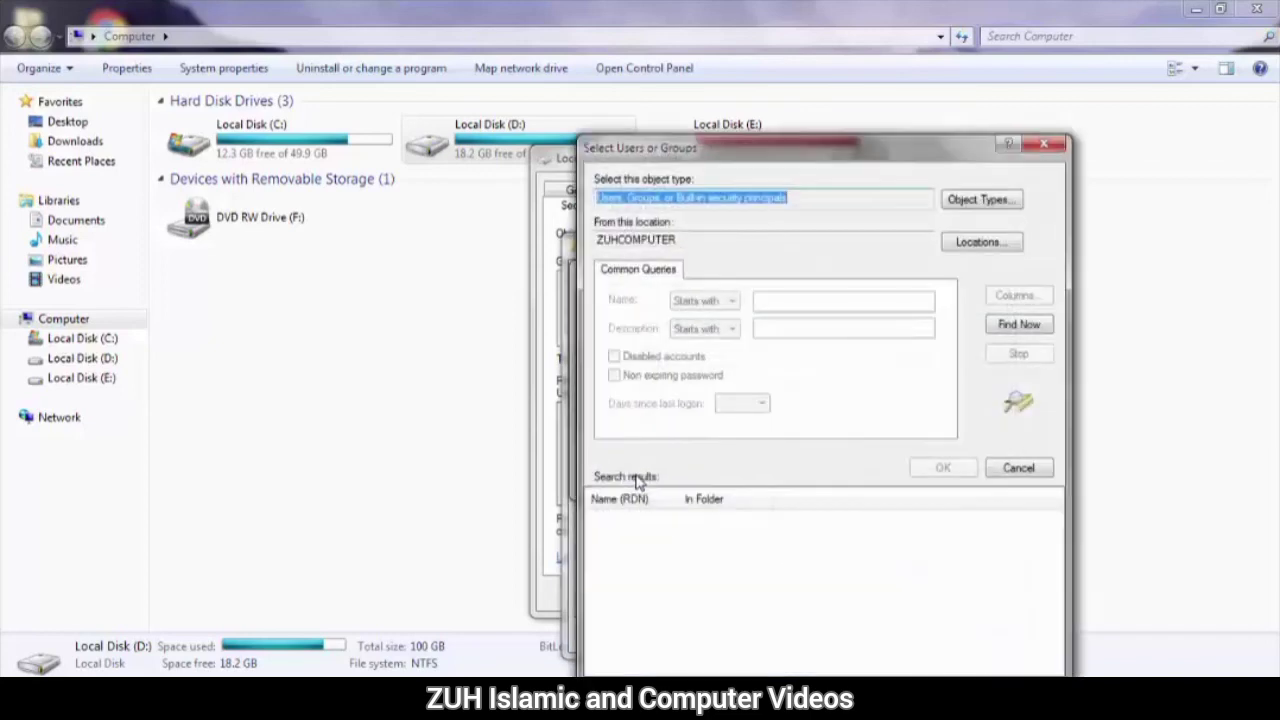
{"action": "left_click", "coordinate": [1020, 325]}
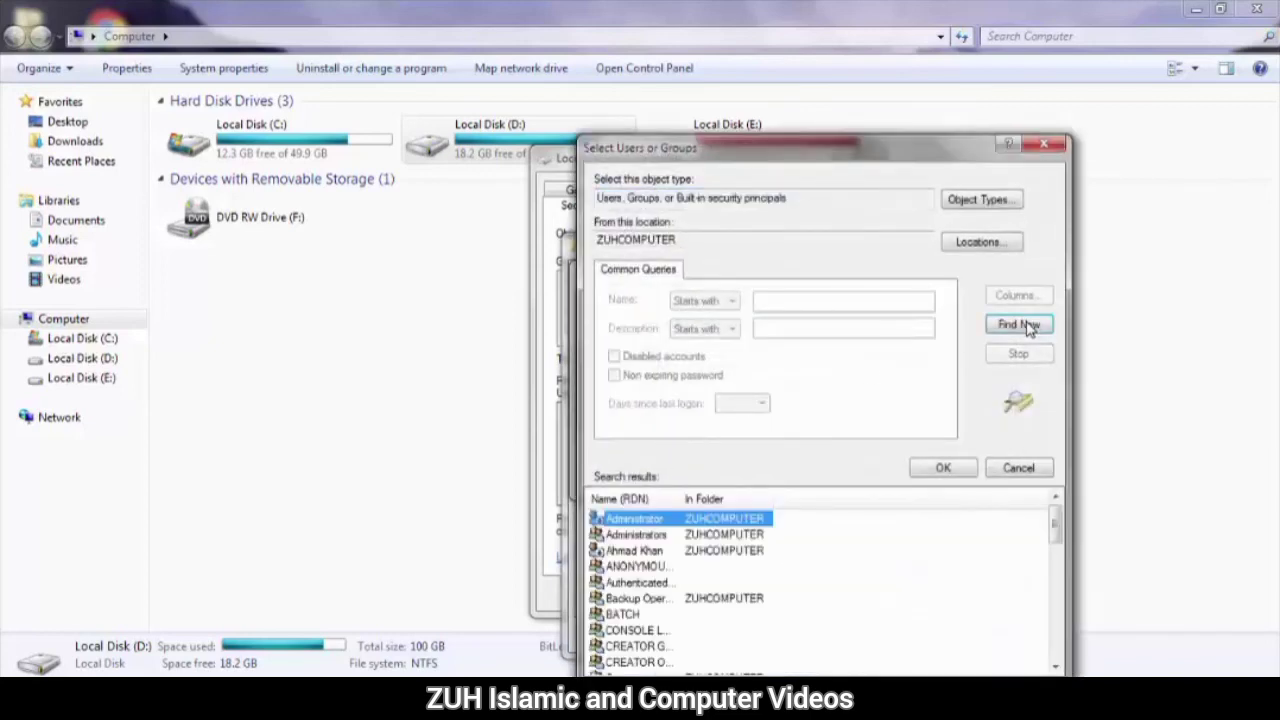
{"action": "left_click", "coordinate": [655, 584]}
{"action": "key", "text": "m"}
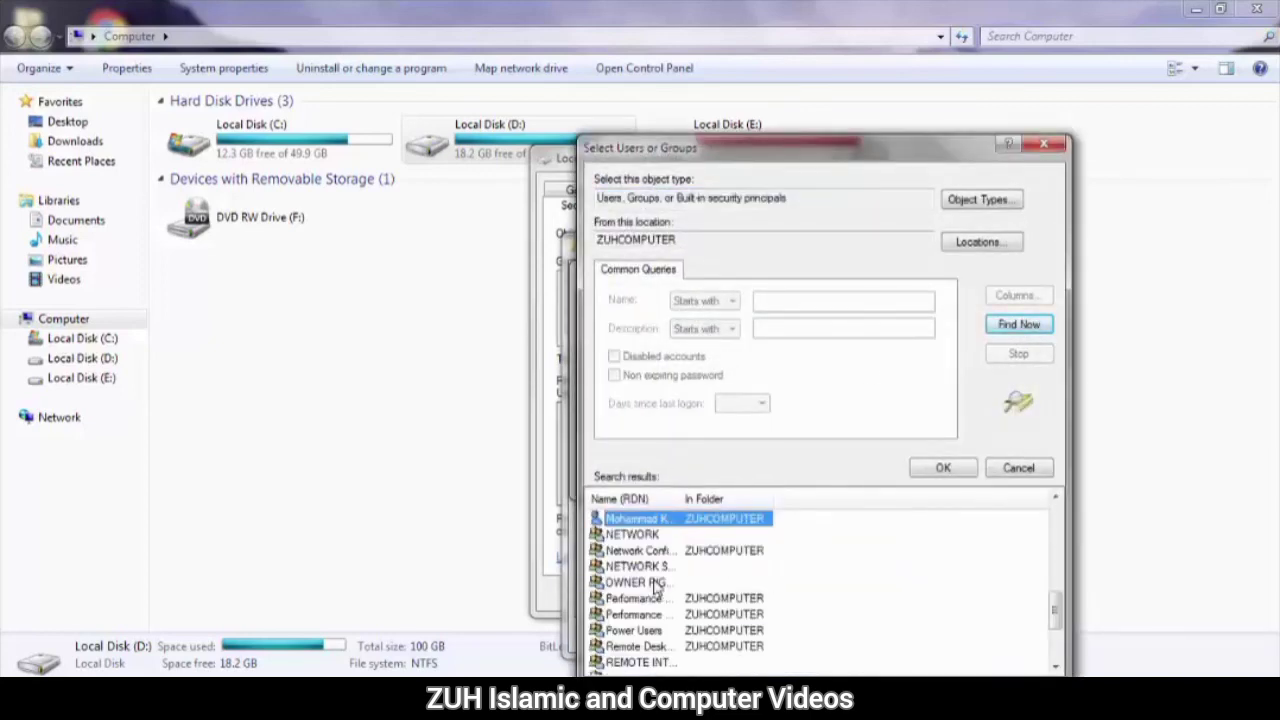
{"action": "left_click", "coordinate": [946, 467]}
{"action": "left_click", "coordinate": [887, 476]}
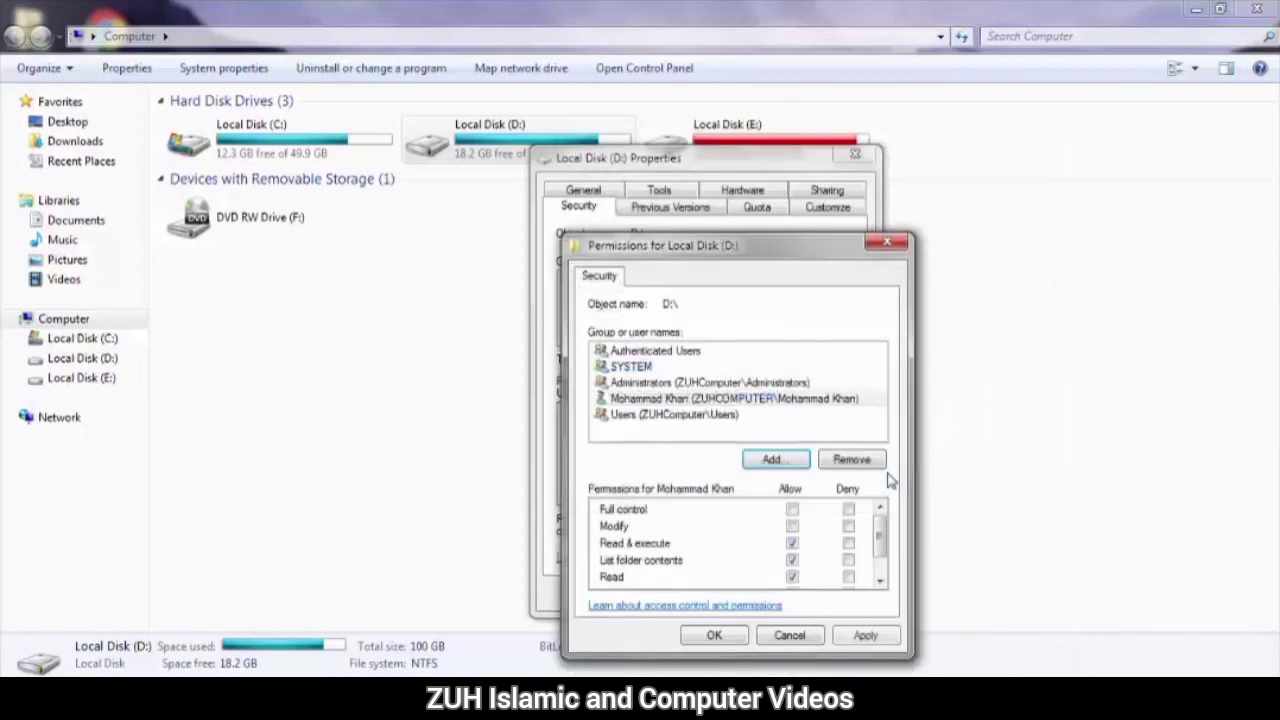
Deny the added account Full control of Local Disk (D:), accept the deny entry and close the drive properties.
{"action": "left_click", "coordinate": [848, 510]}
{"action": "left_click", "coordinate": [714, 636]}
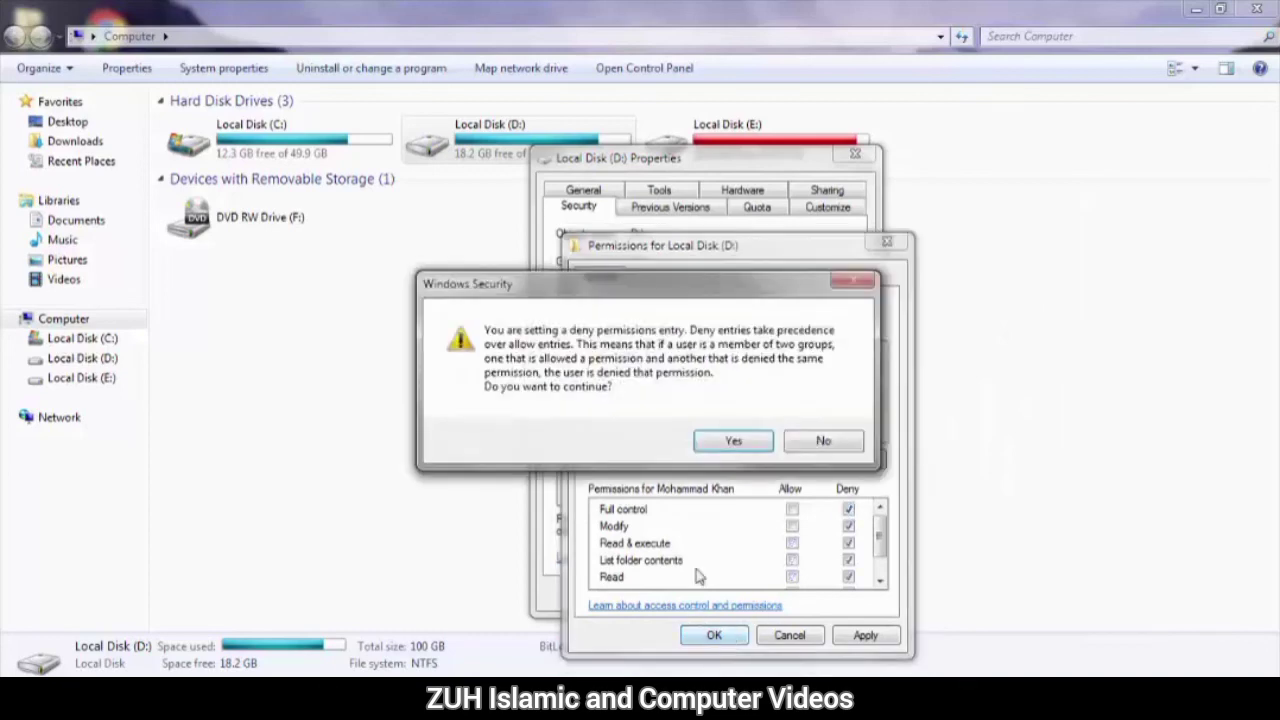
{"action": "left_click", "coordinate": [733, 447]}
{"action": "left_click", "coordinate": [702, 634]}
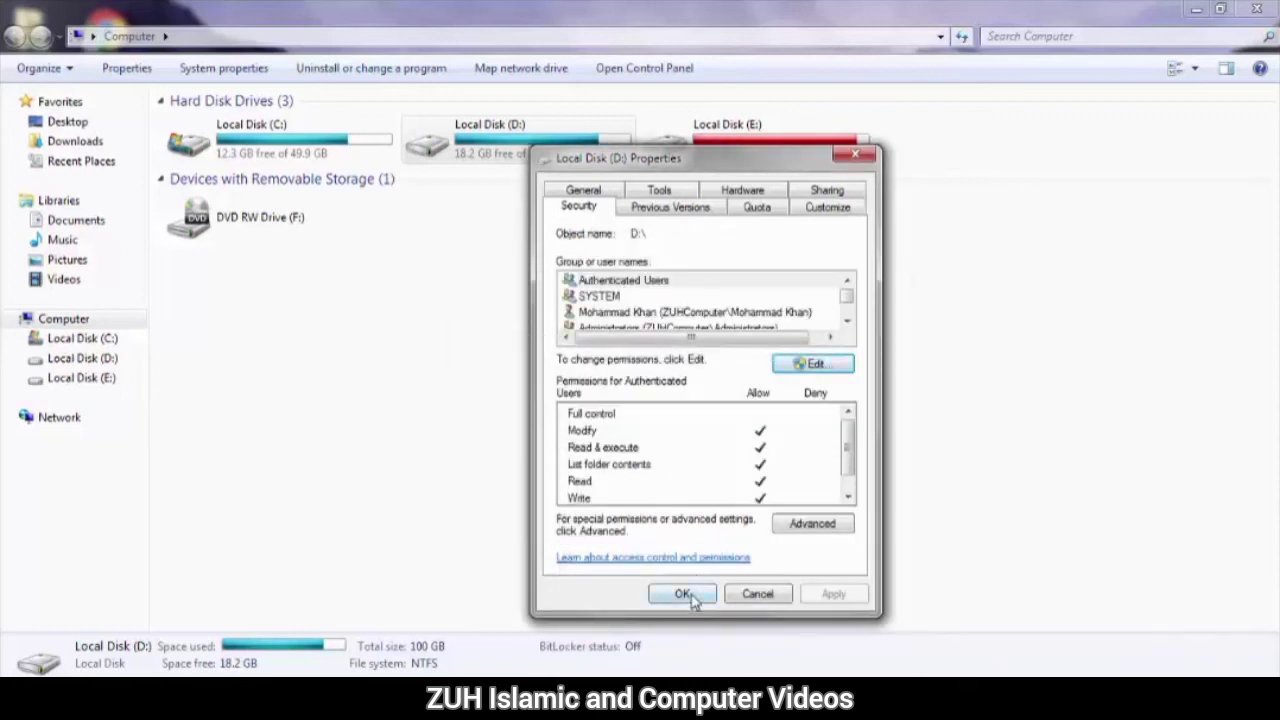
{"action": "left_click", "coordinate": [683, 594]}
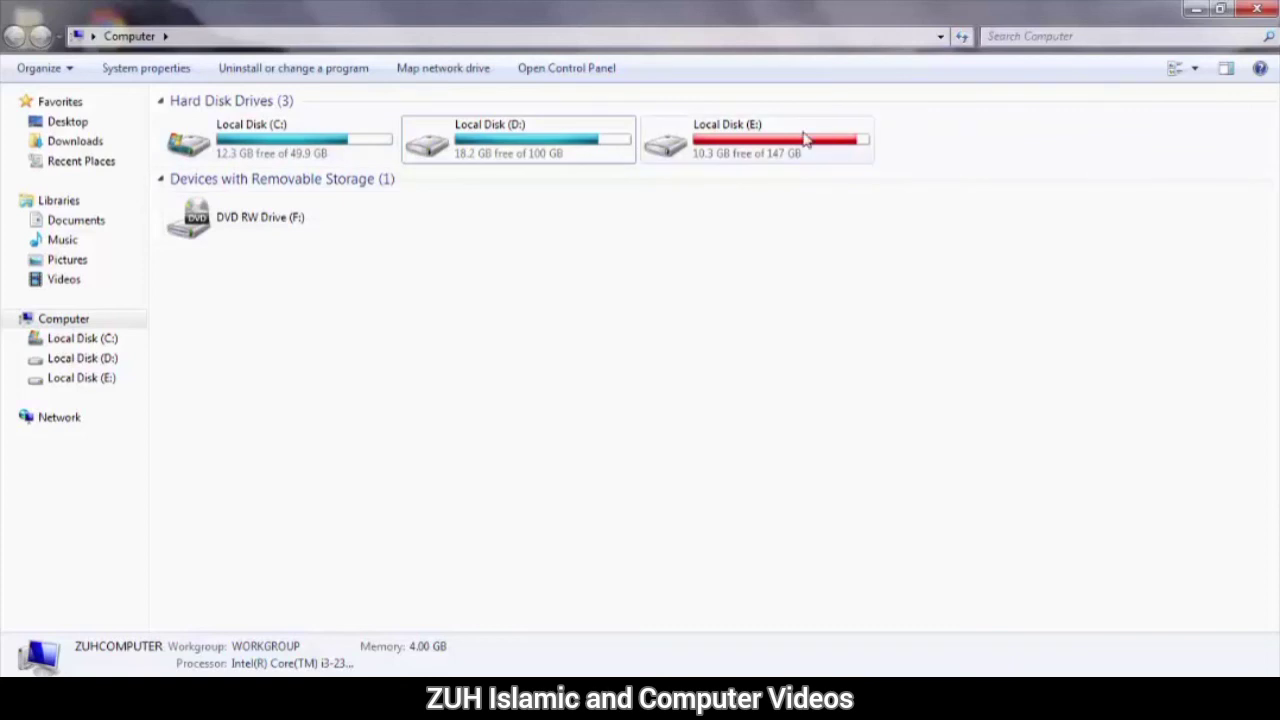
View the restricted account's security entry on Local Disk (D:) and open the drive's permissions for editing.
{"action": "left_click", "coordinate": [542, 141]}
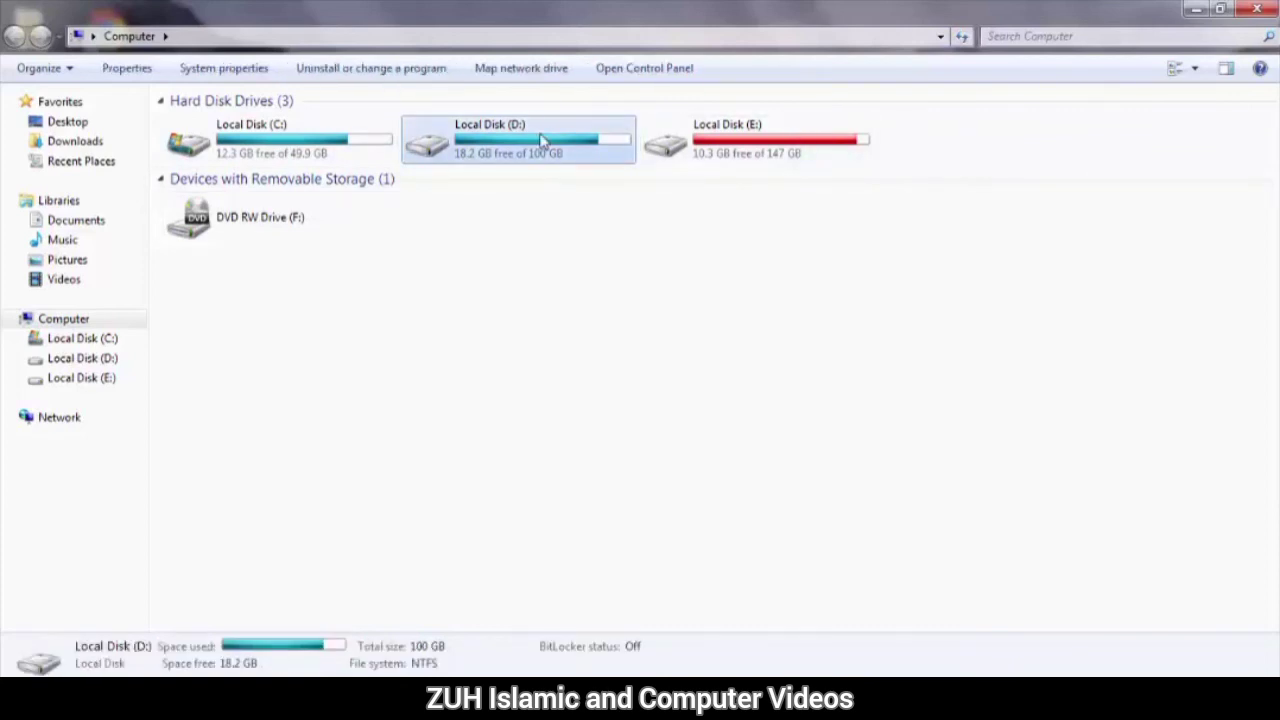
{"action": "right_click", "coordinate": [542, 141]}
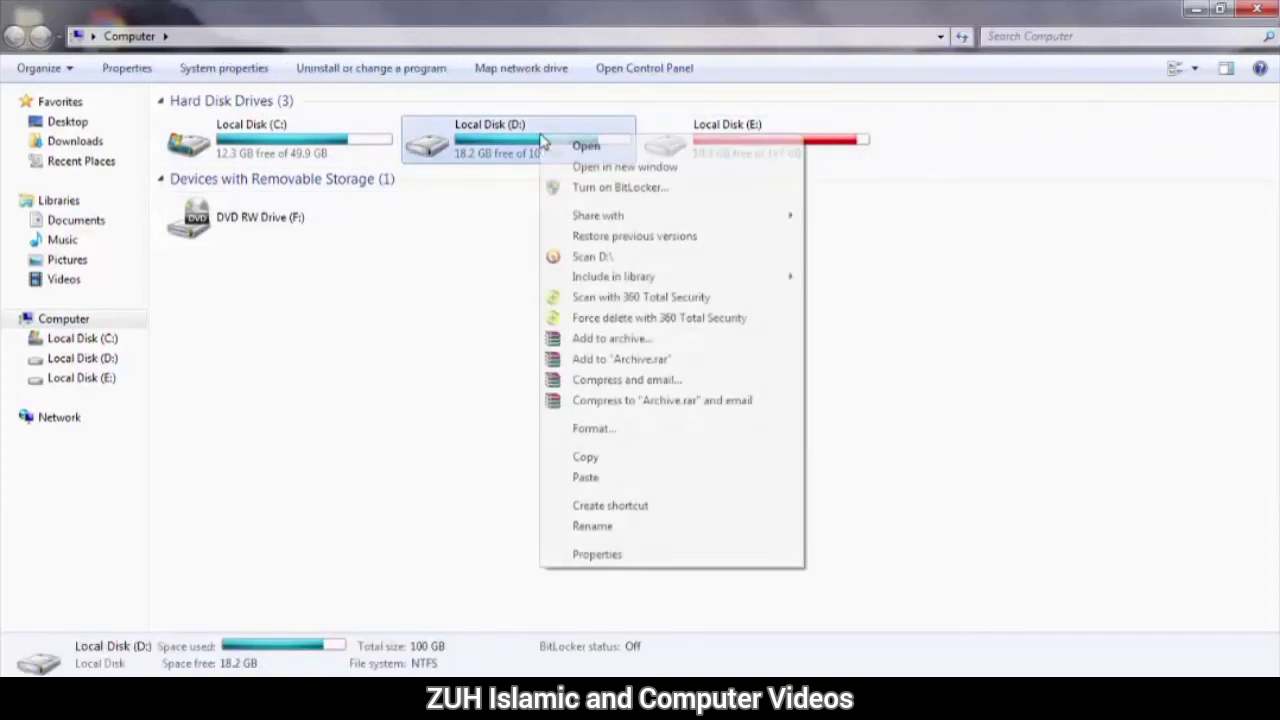
{"action": "left_click", "coordinate": [590, 554]}
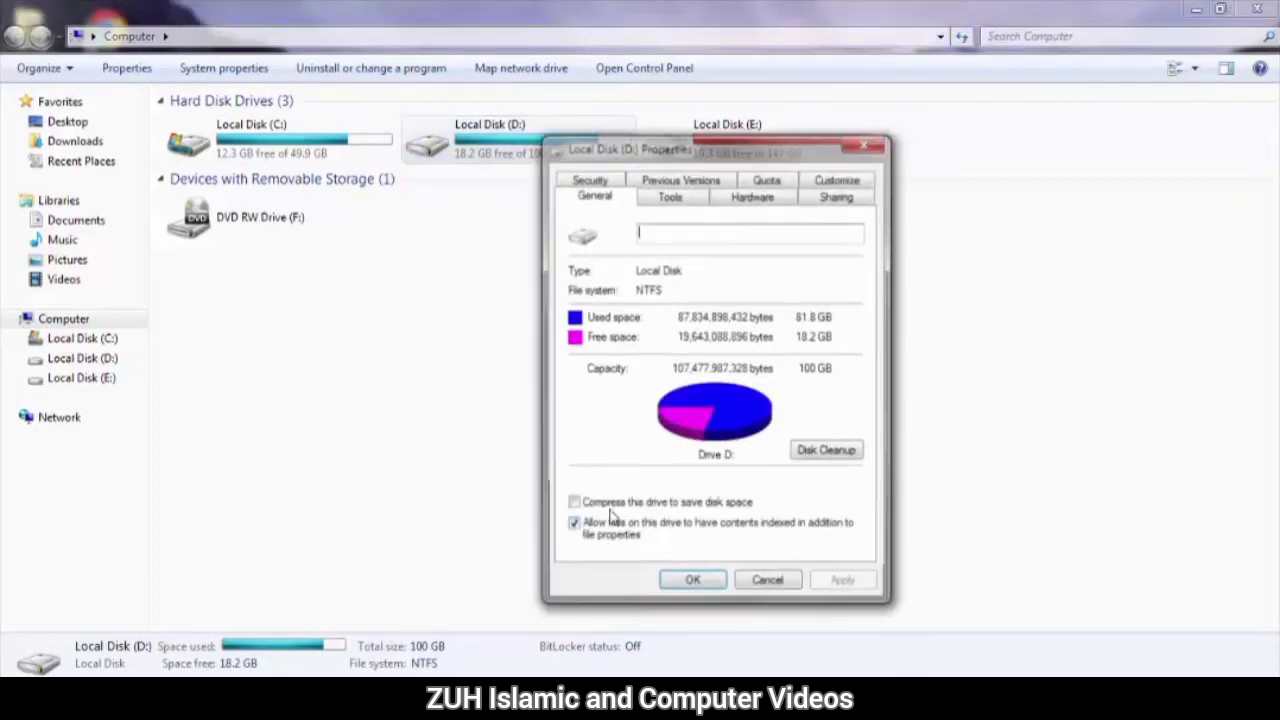
{"action": "left_click", "coordinate": [600, 182]}
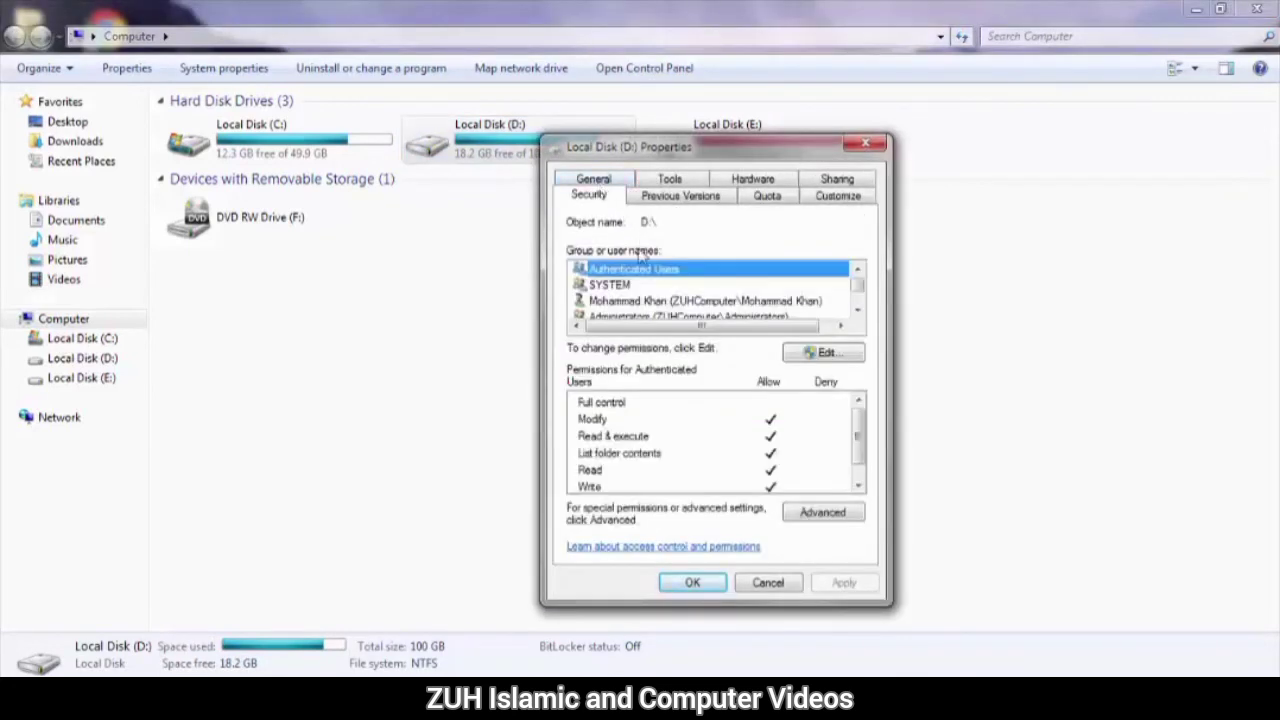
{"action": "left_click", "coordinate": [644, 302]}
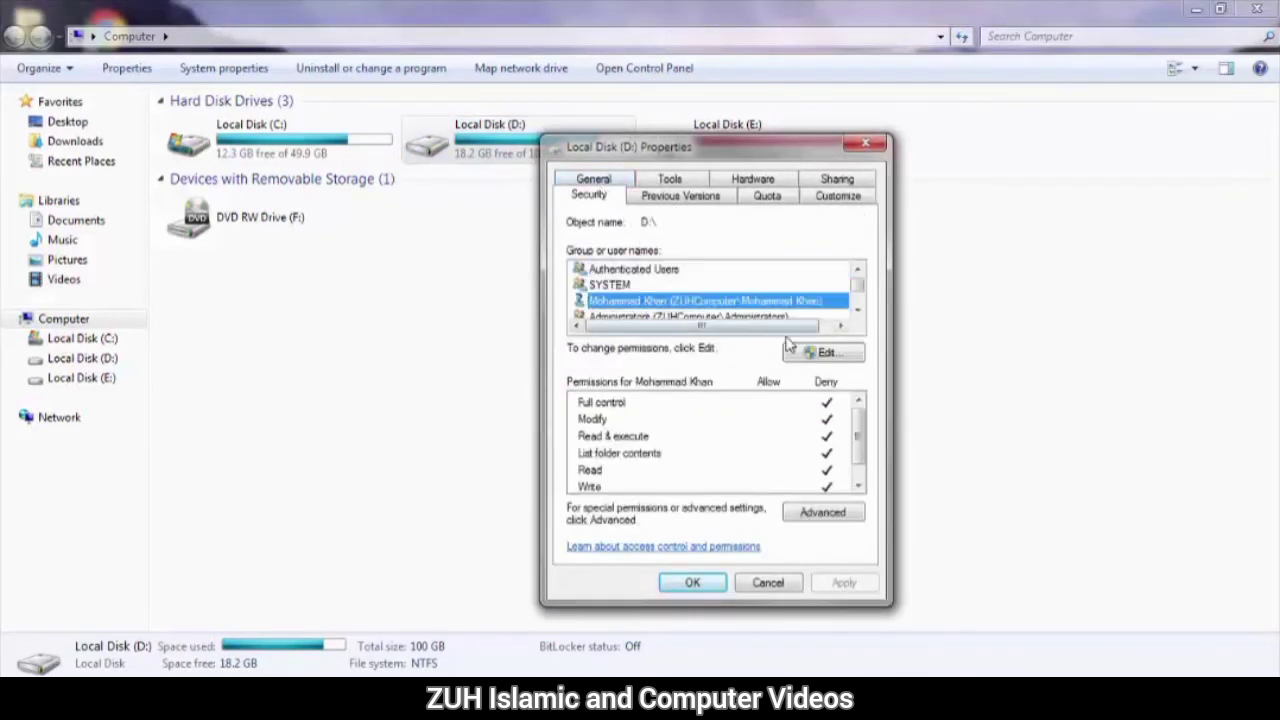
{"action": "left_click", "coordinate": [822, 352]}
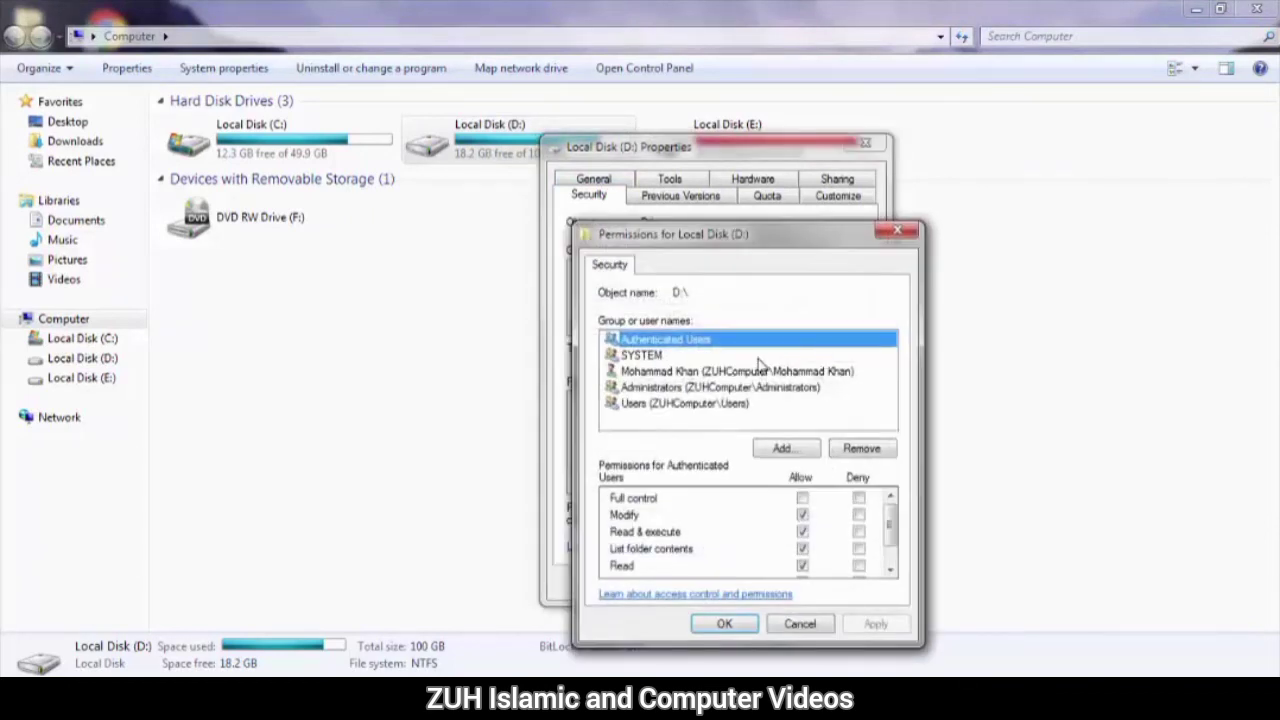
Allow the restricted account Full control of Local Disk (D:) instead of denying it, save the permissions and close the drive properties.
{"action": "left_click", "coordinate": [698, 372]}
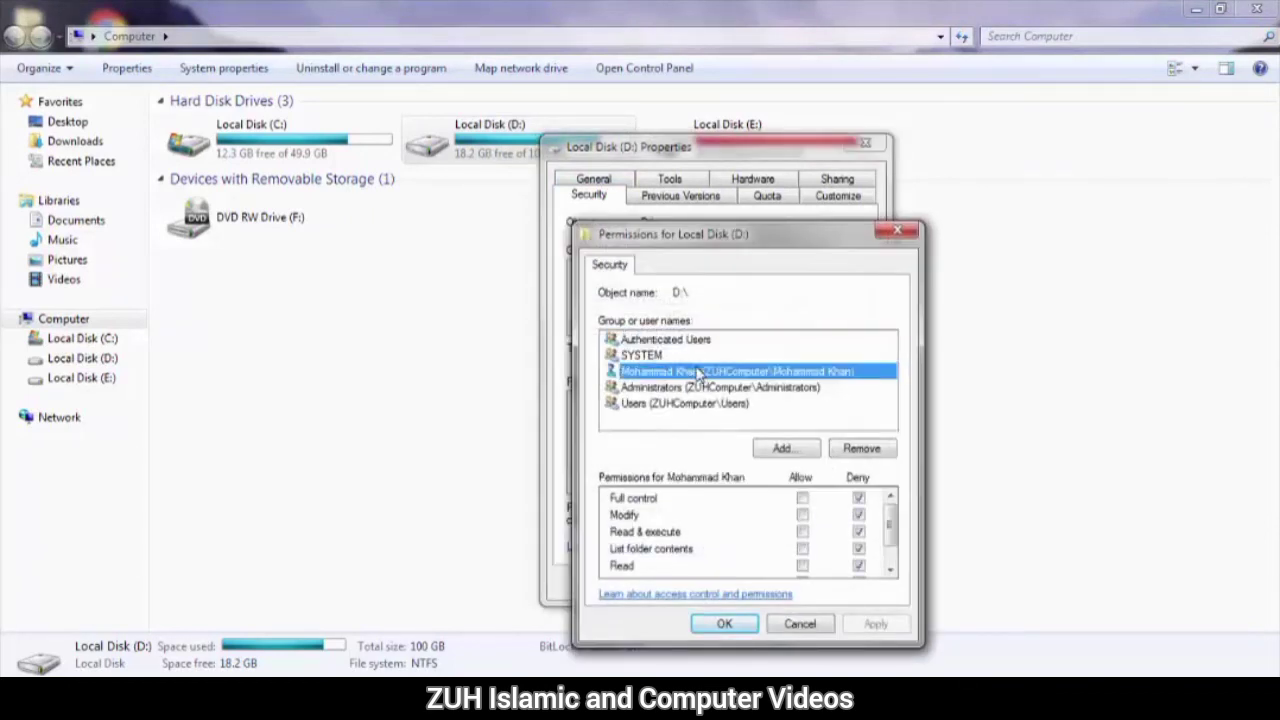
{"action": "left_click", "coordinate": [802, 499]}
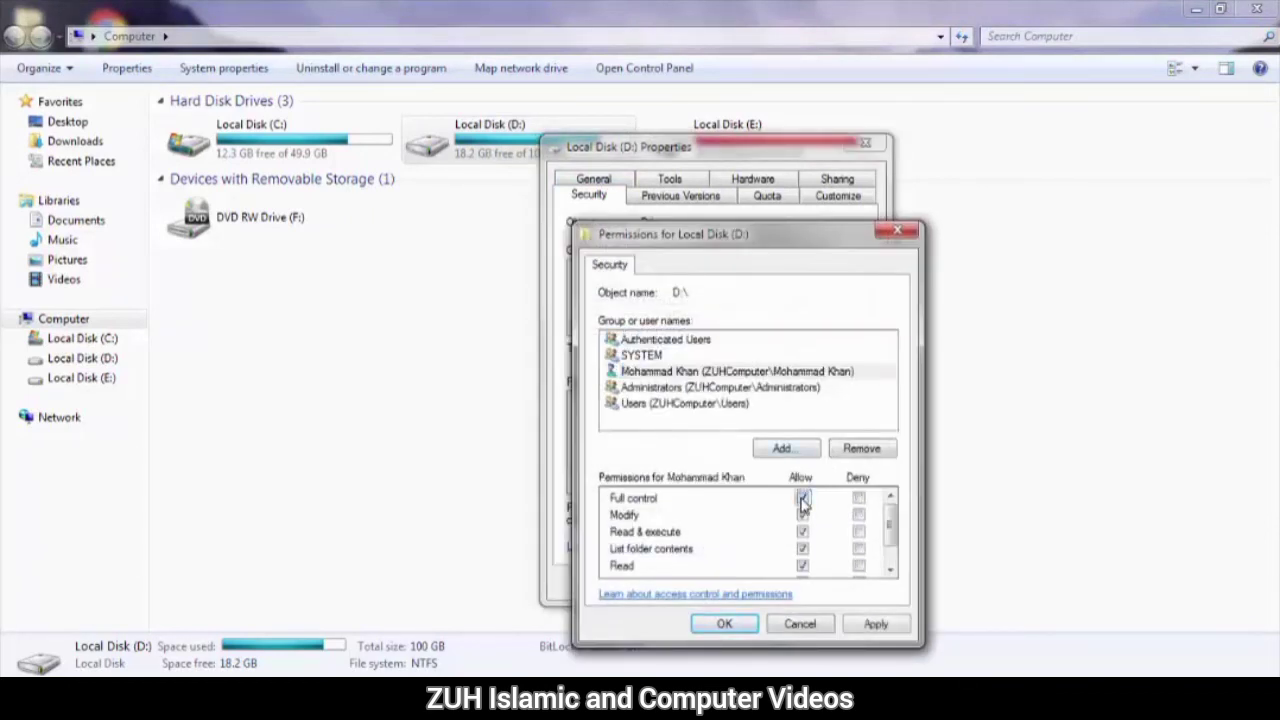
{"action": "left_click", "coordinate": [742, 626]}
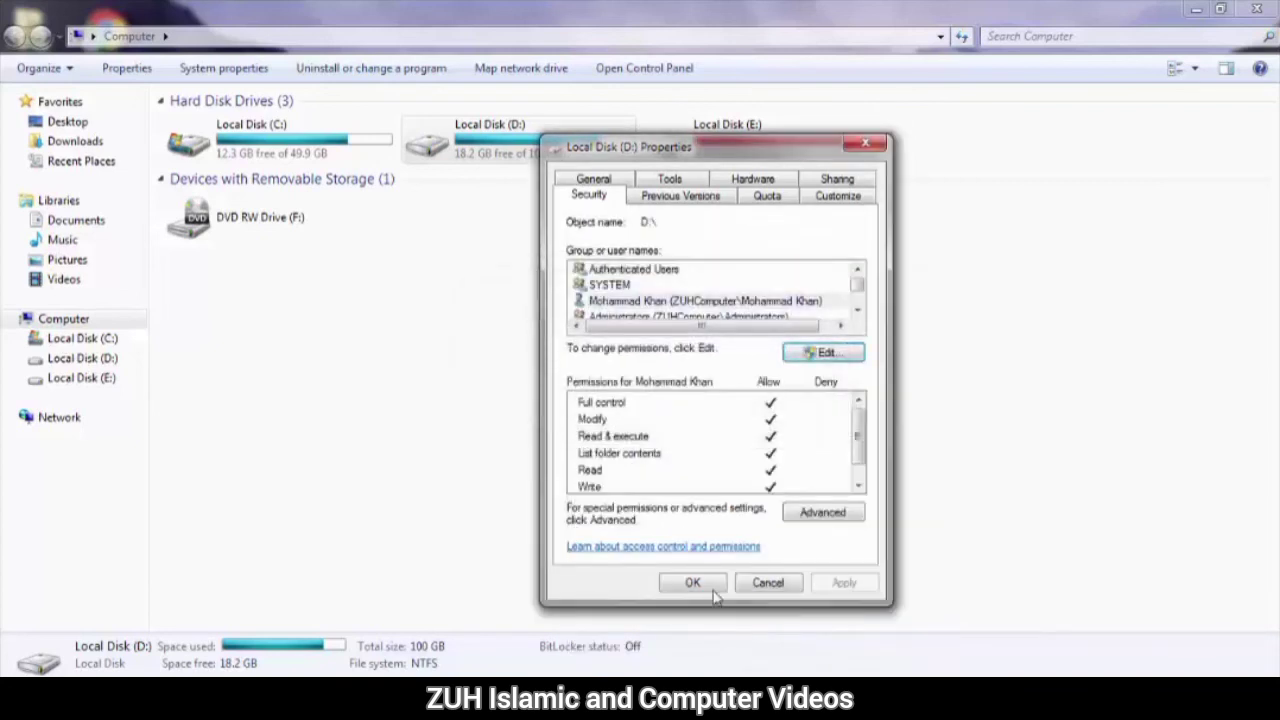
{"action": "left_click", "coordinate": [693, 583]}
{"action": "left_click", "coordinate": [629, 409]}
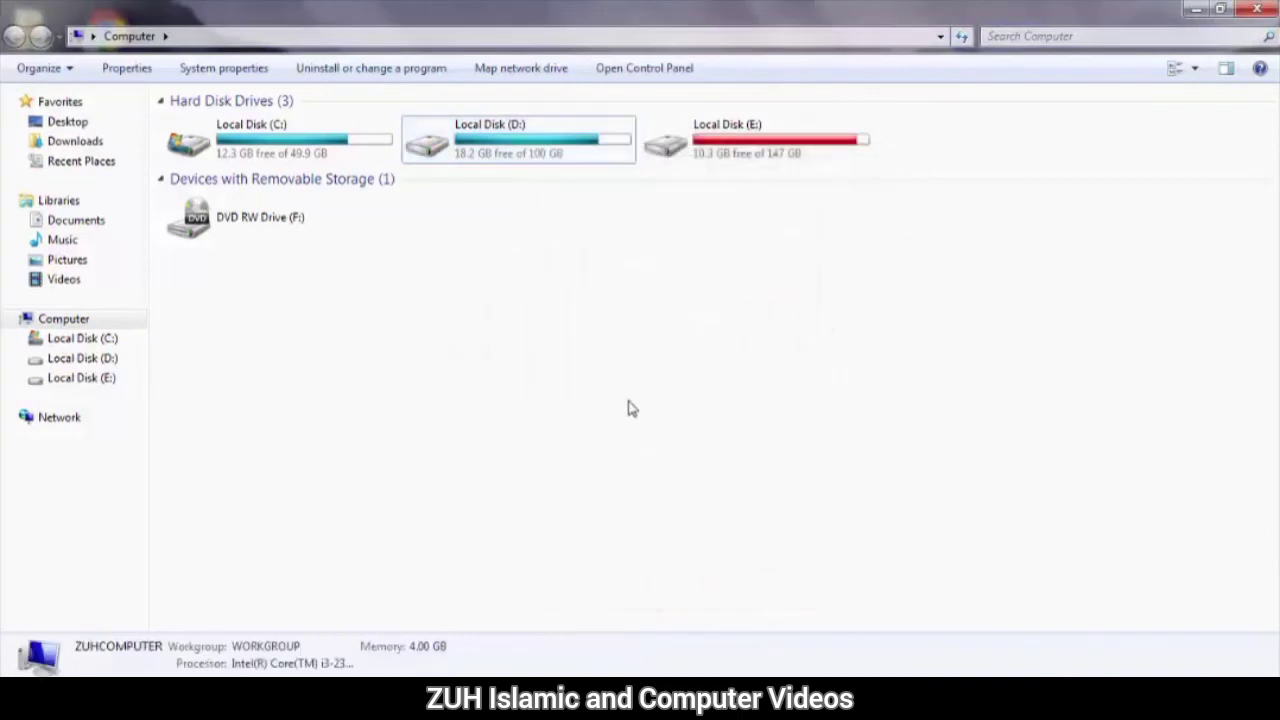
{"action": "left_click", "coordinate": [511, 158]}
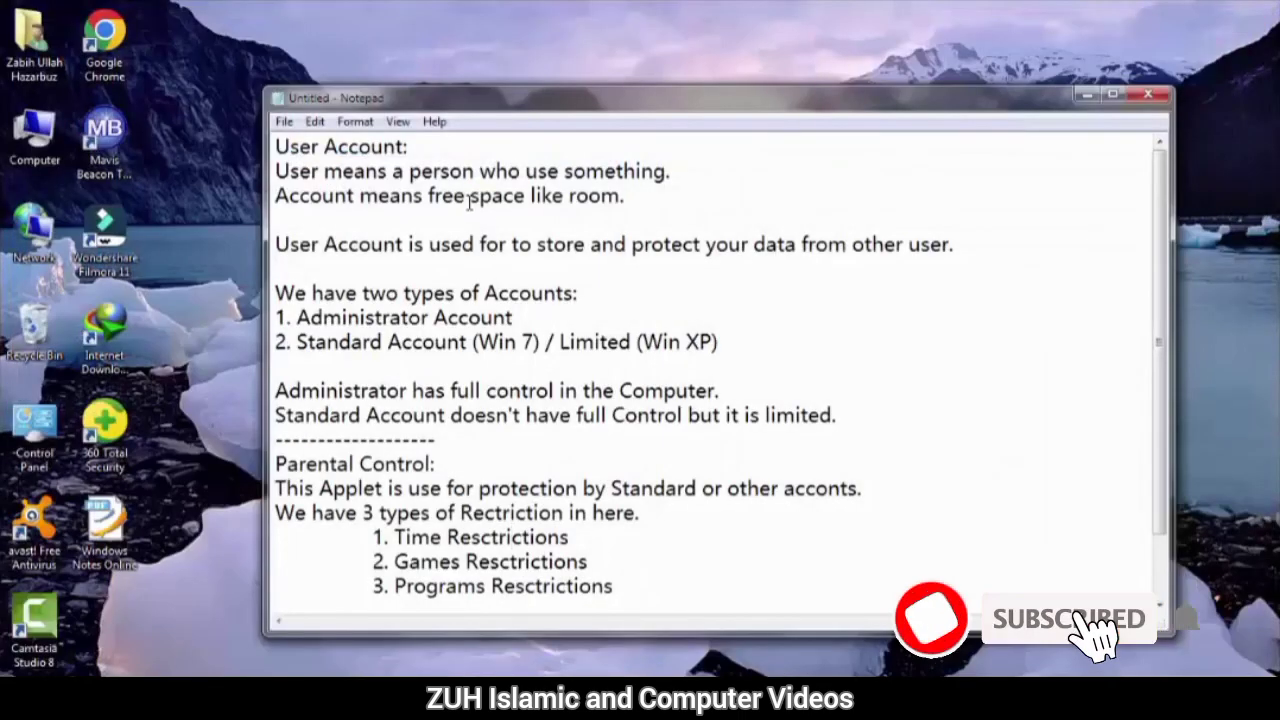
{"action": "left_click", "coordinate": [513, 537]}
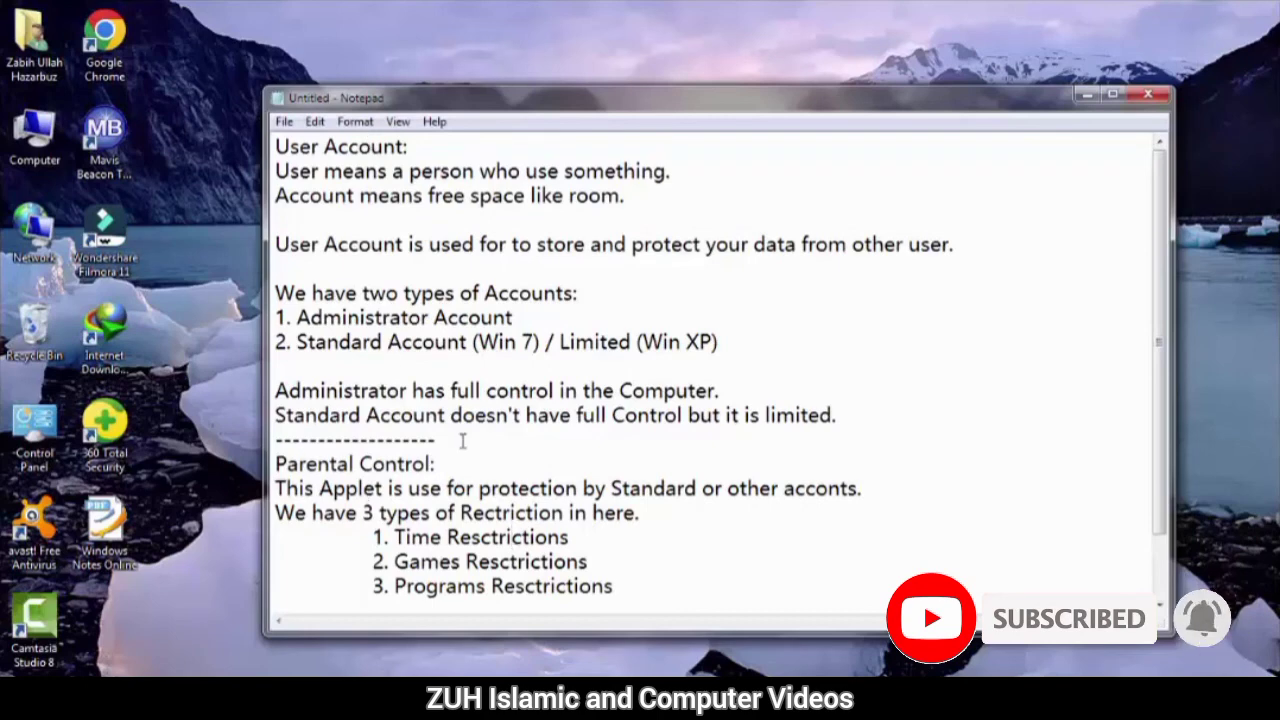